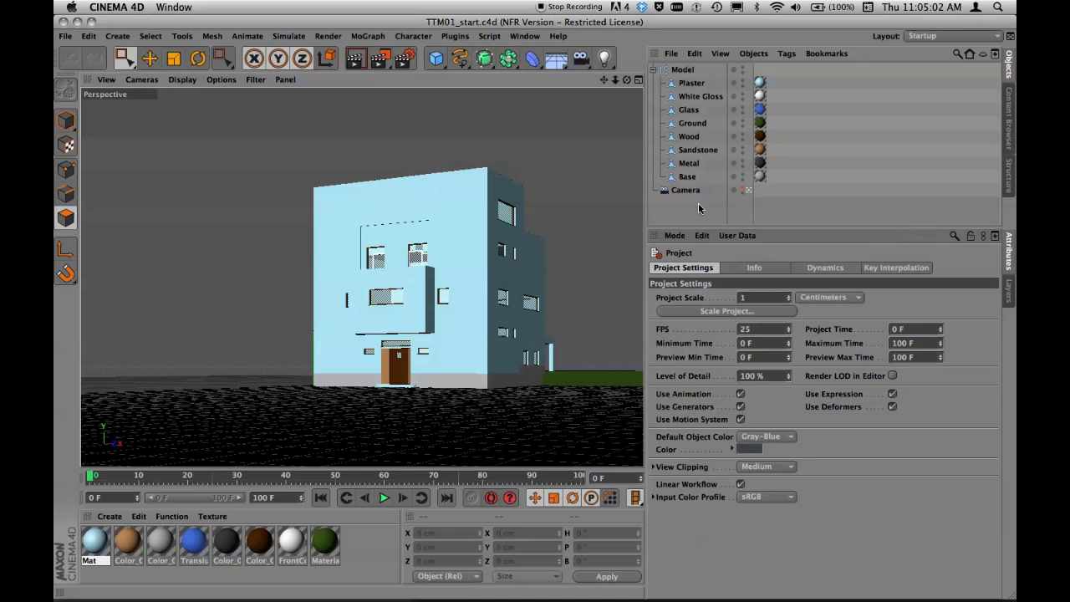
- Use Cmd-Tab to bring the Finder window with the Cinema 4D R13 folder forward
key("super+Tab")
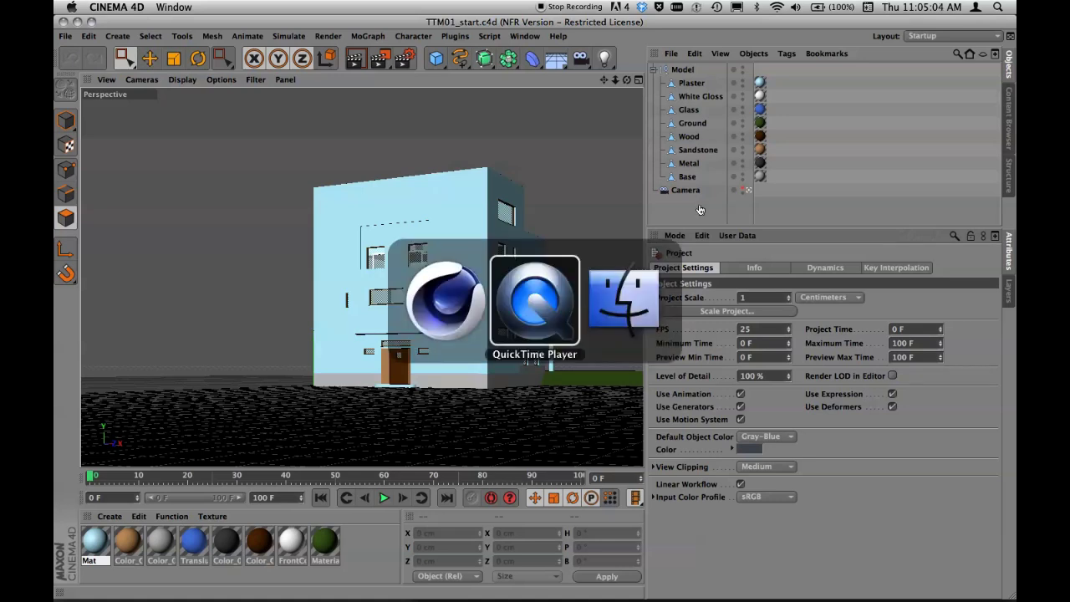
key("super+Tab")
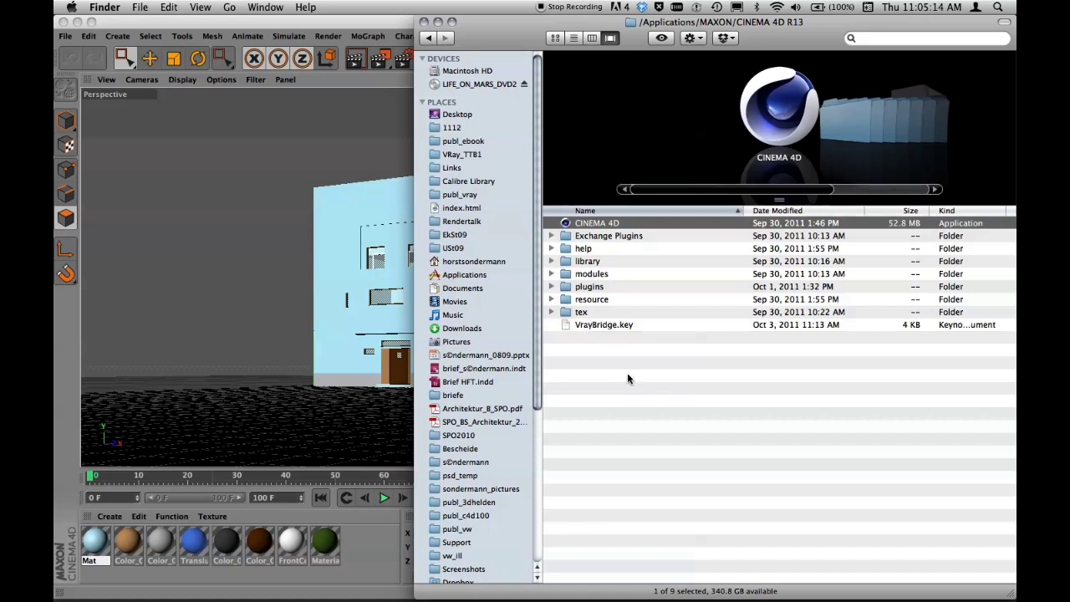
left_click(551, 287)
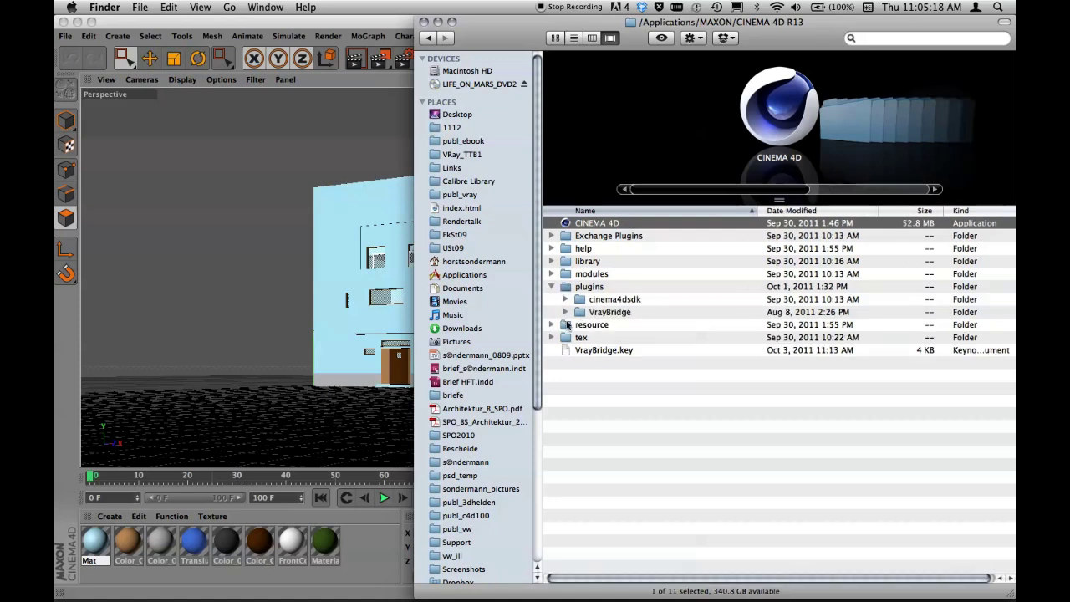
left_click(551, 287)
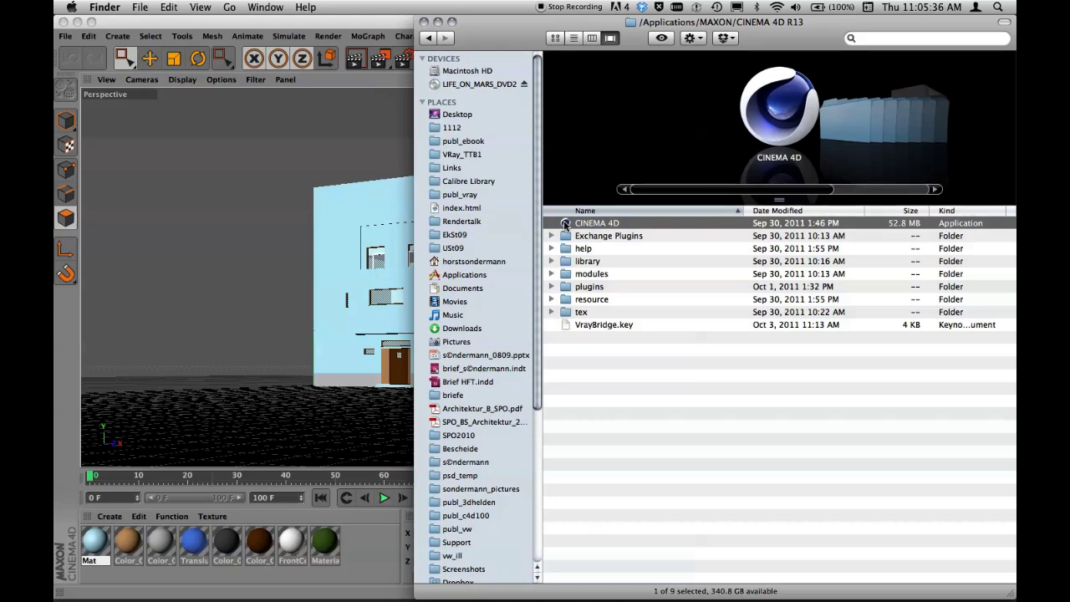
- Show the CINEMA 4D package contents and expand Contents > MacOS to view the V-Ray libraries
right_click(565, 224)
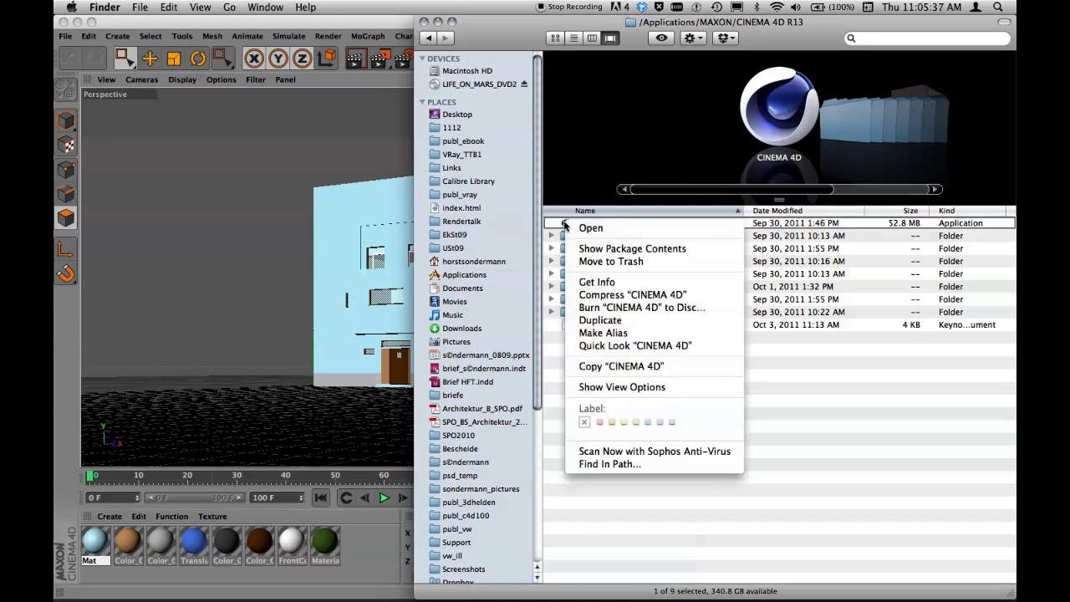
left_click(704, 249)
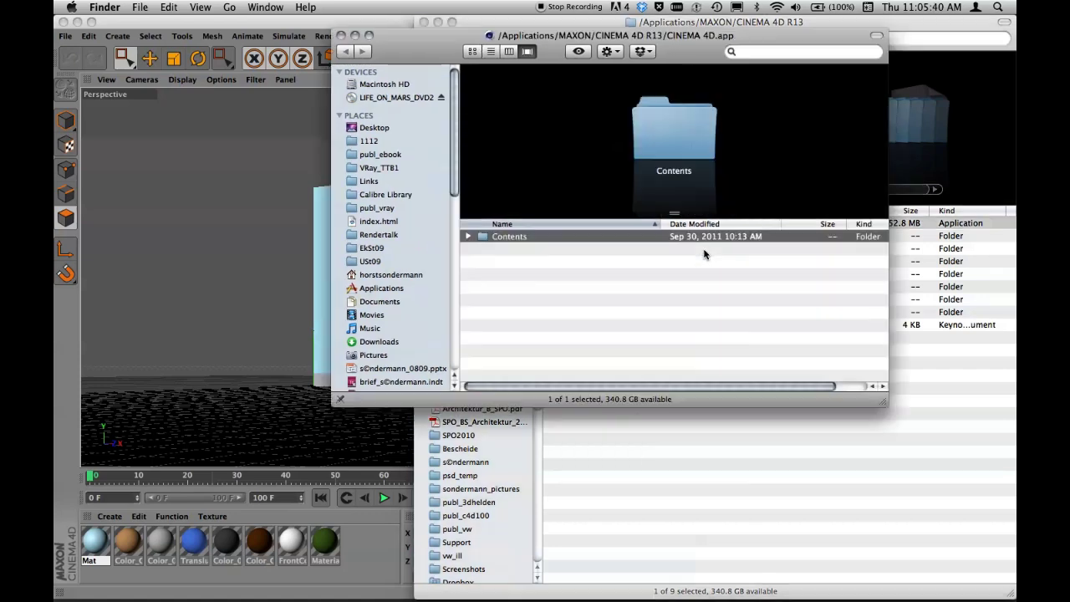
left_click(468, 237)
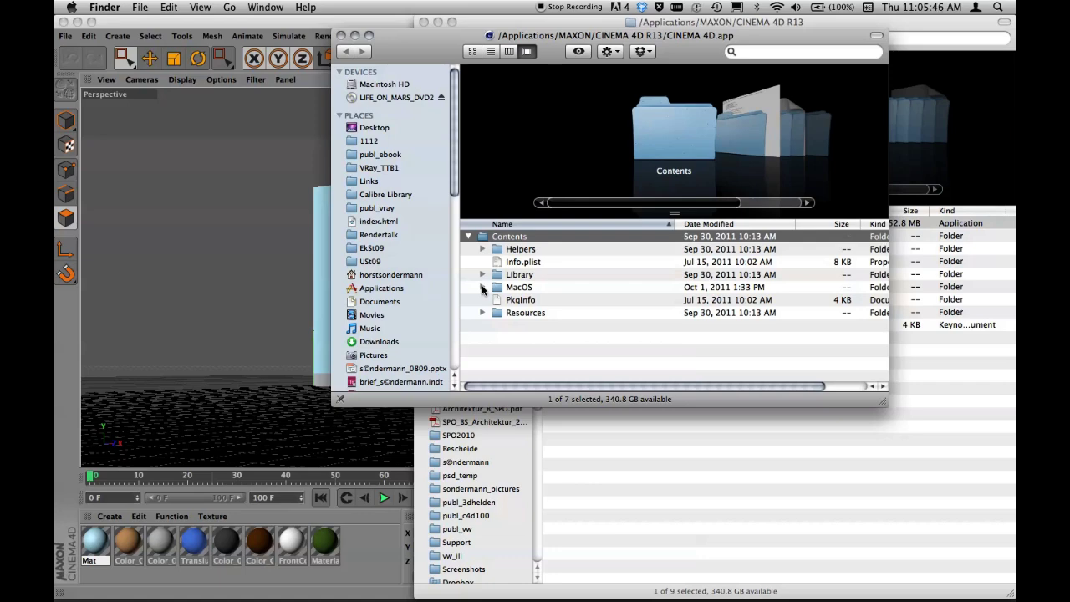
left_click(483, 287)
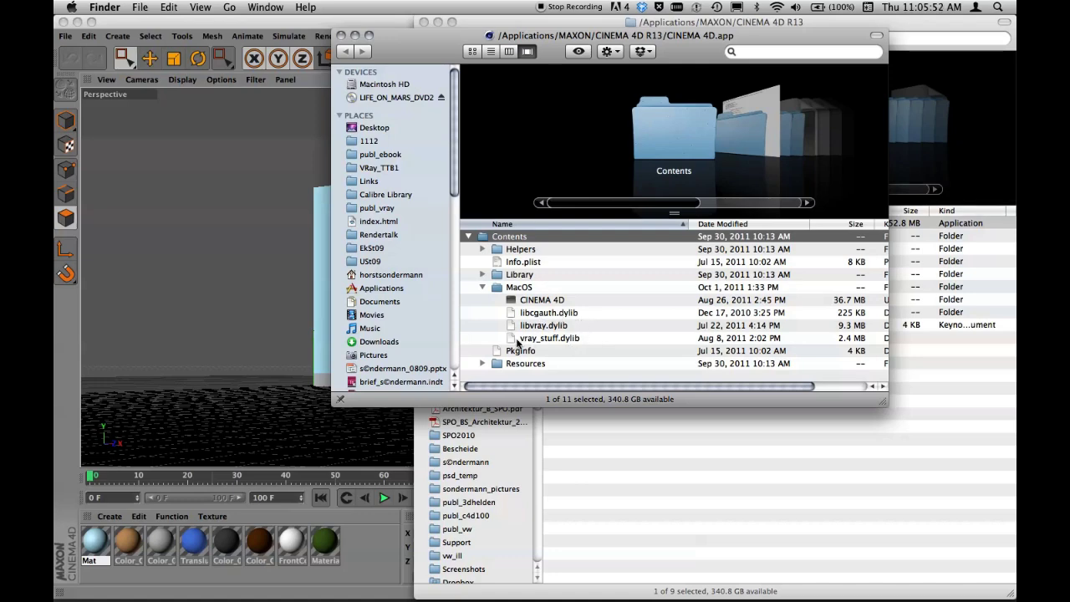
- Collapse the MacOS and Contents folders, close the package window and return to Cinema 4D
left_click(483, 287)
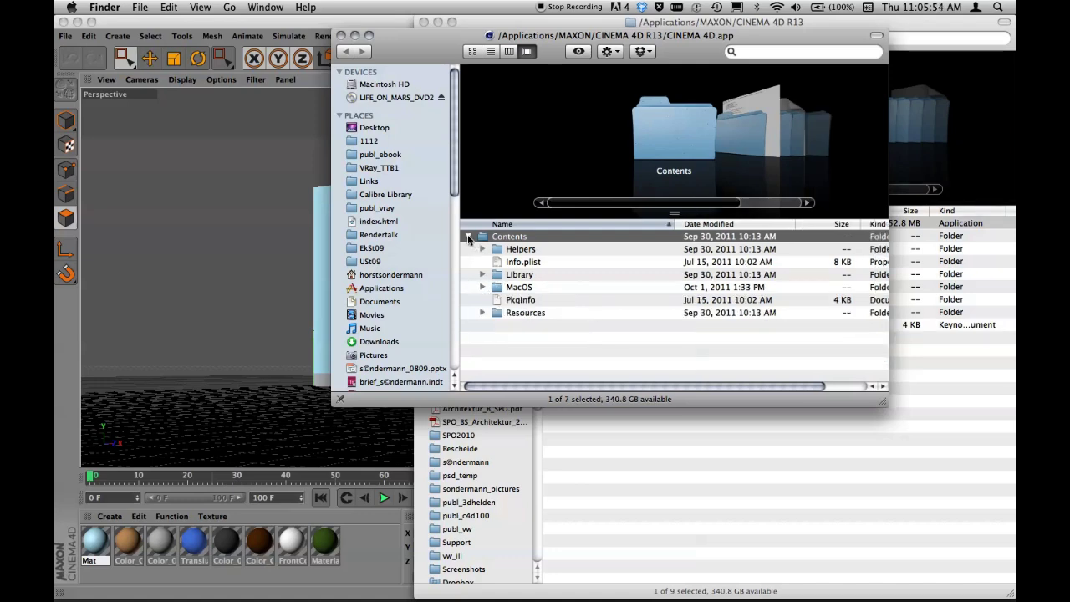
left_click(469, 236)
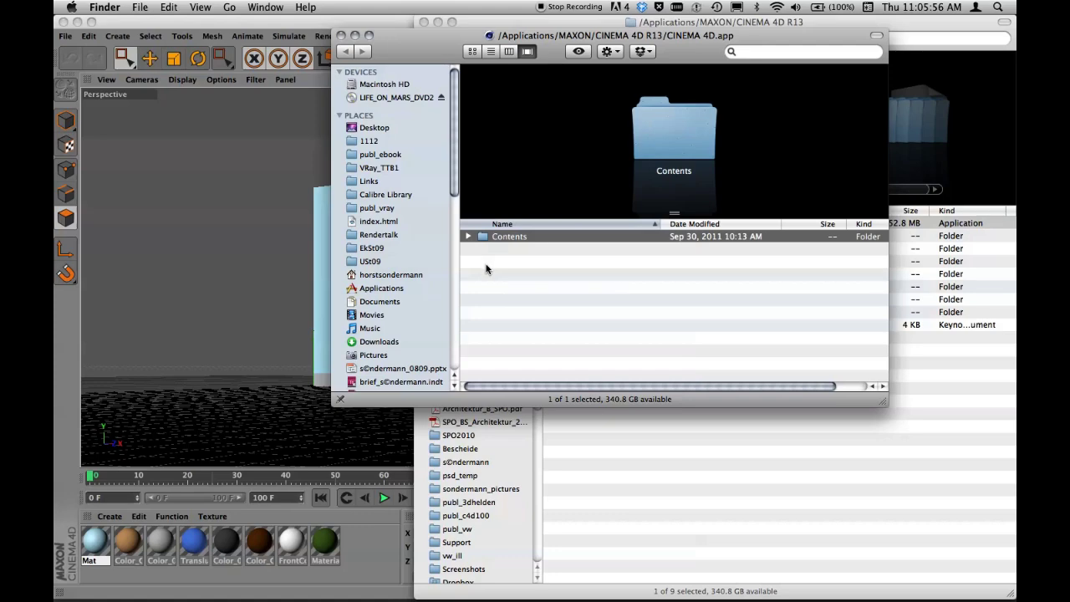
key("super+w")
key("super+Tab")
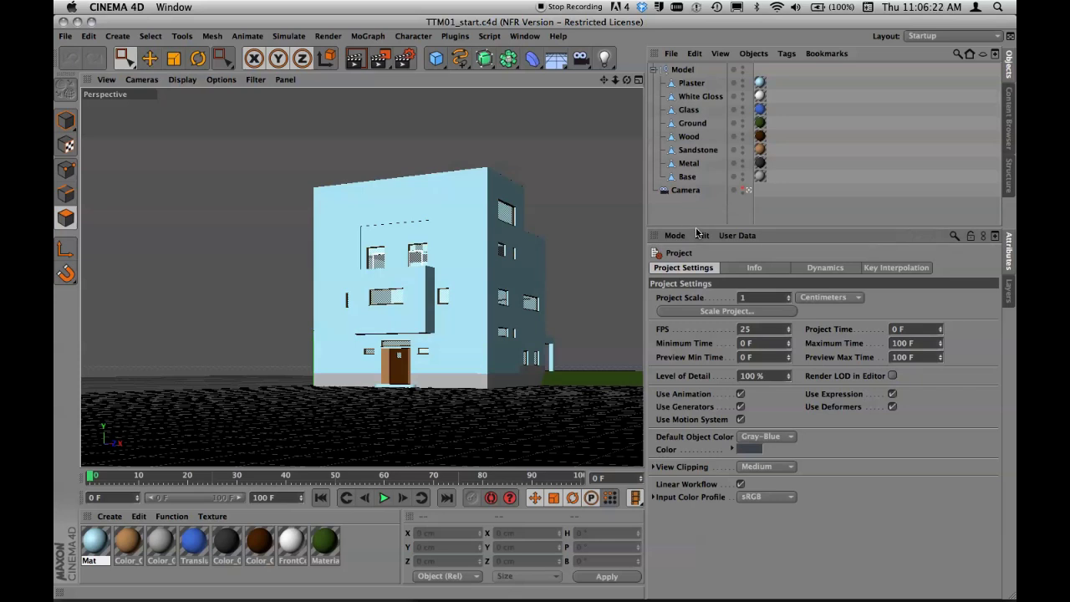
- Raise the Object/Attributes Manager divider slightly to enlarge the Attributes panel
left_click_drag(697, 227, 694, 216)
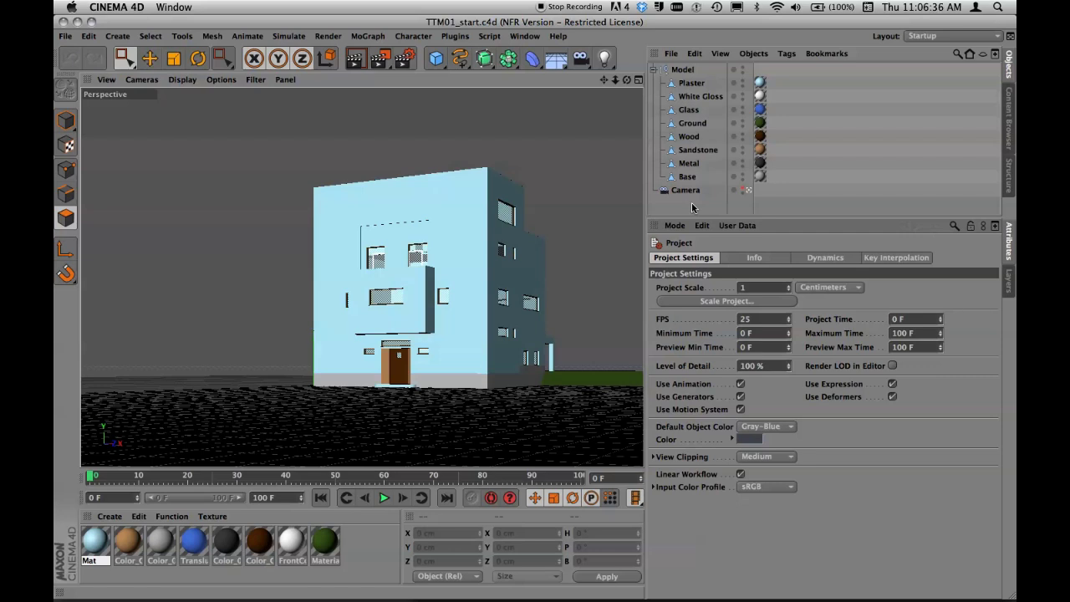
- In Render Settings (Cmd-B), switch the Renderer dropdown to VrayBridge
key("super+b")
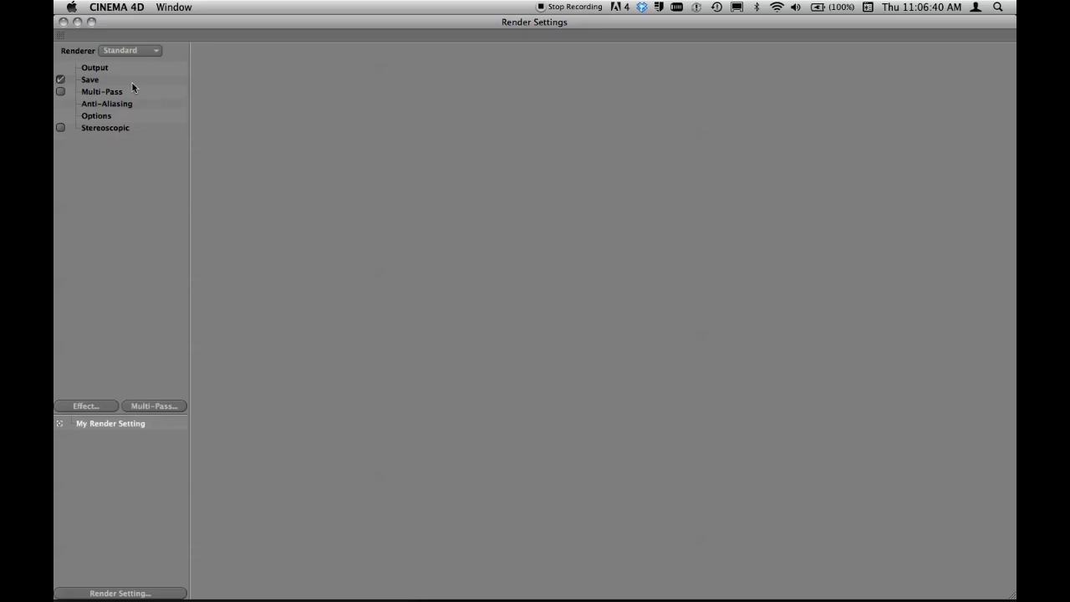
left_click(133, 49)
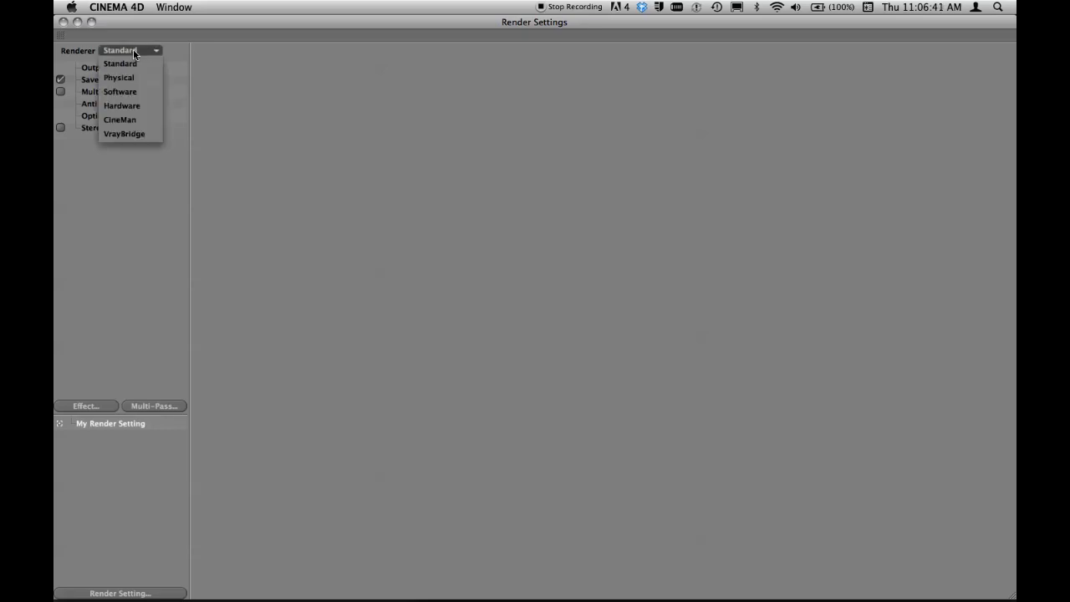
left_click(149, 134)
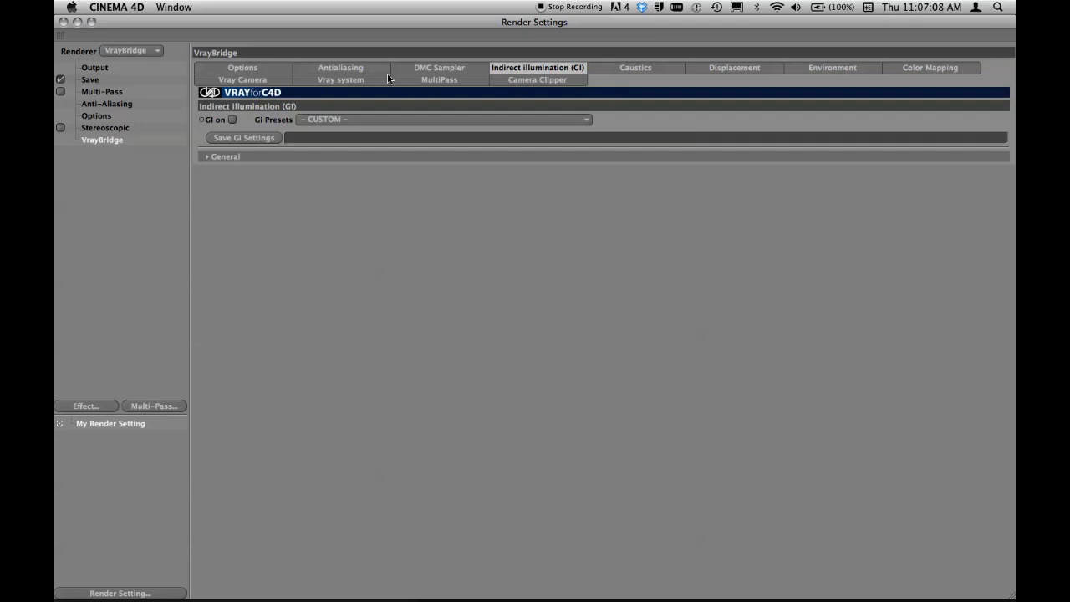
- In VrayBridge's Antialiasing settings, change the image sampler Type to Fixed
left_click(359, 71)
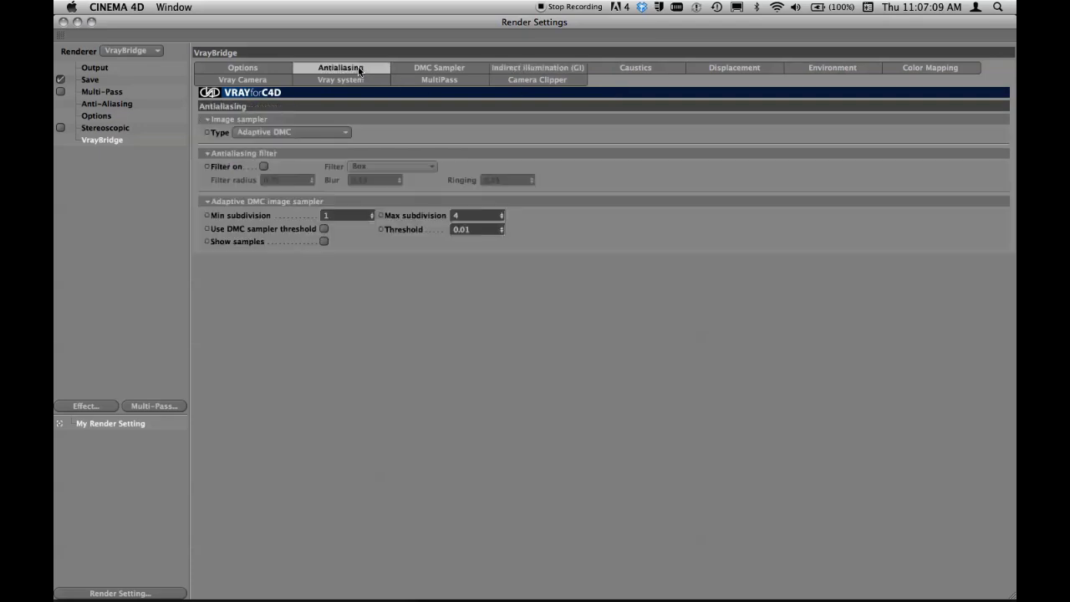
left_click(275, 132)
left_click(273, 144)
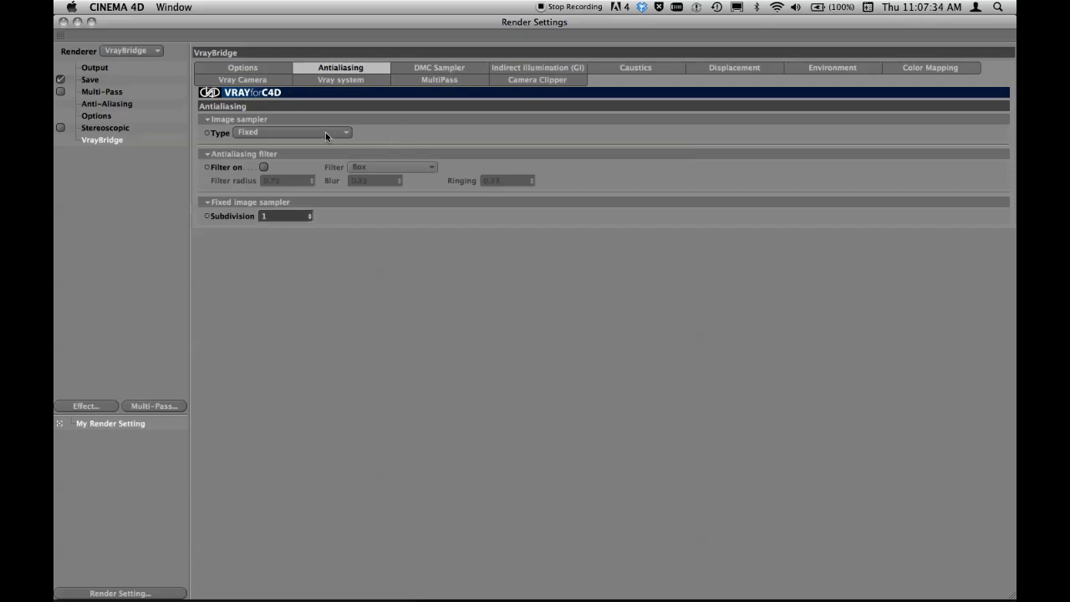
- Enable GI in the Indirect illumination tab and load the 09_IR-BR_very fast outdoor [for print size] preset
left_click(544, 67)
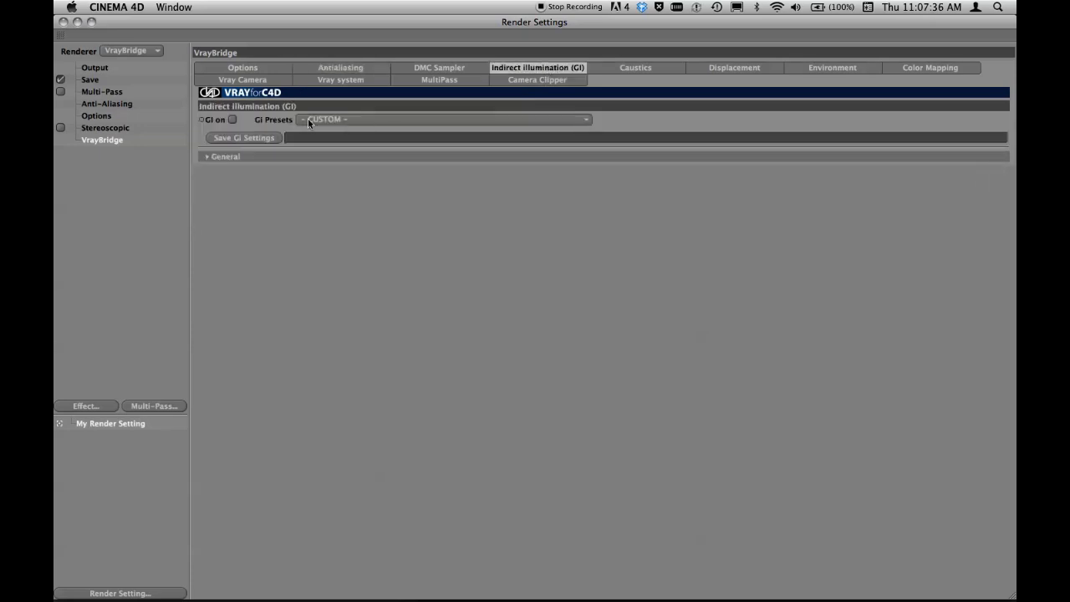
left_click(233, 120)
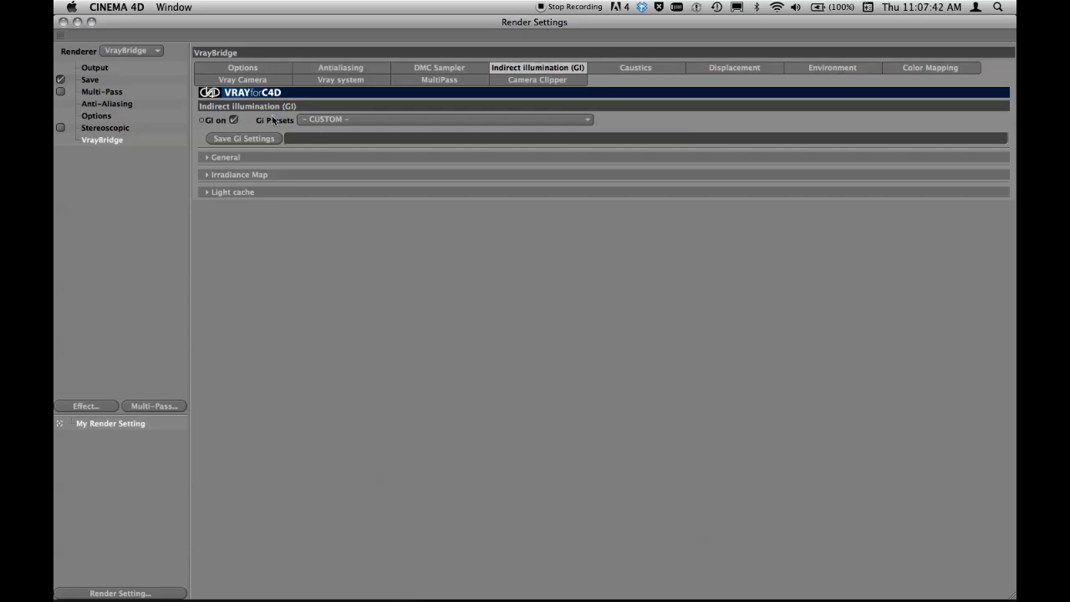
left_click(208, 158)
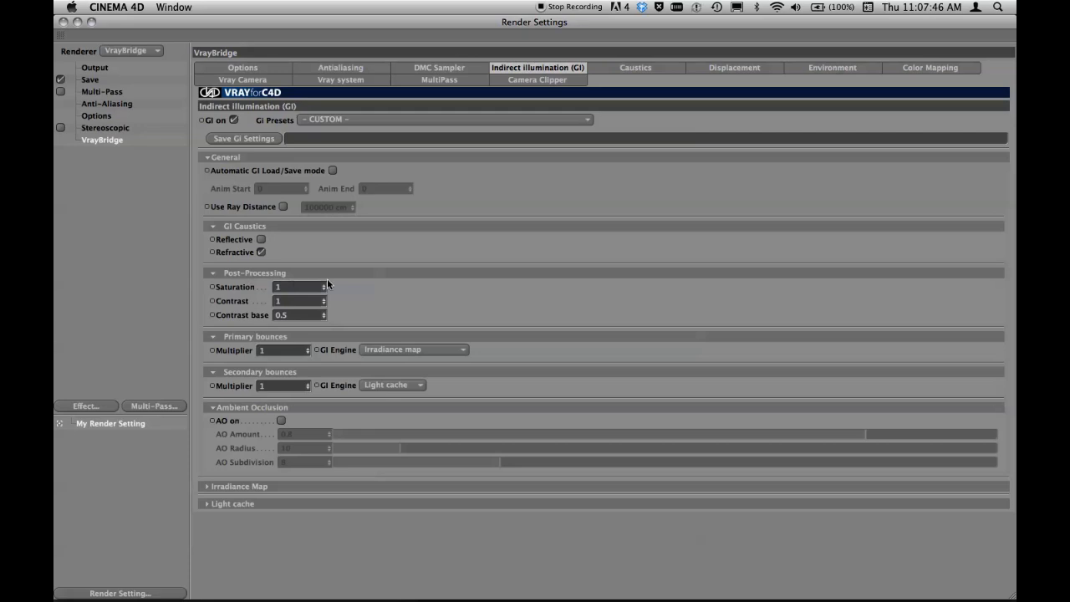
left_click(209, 157)
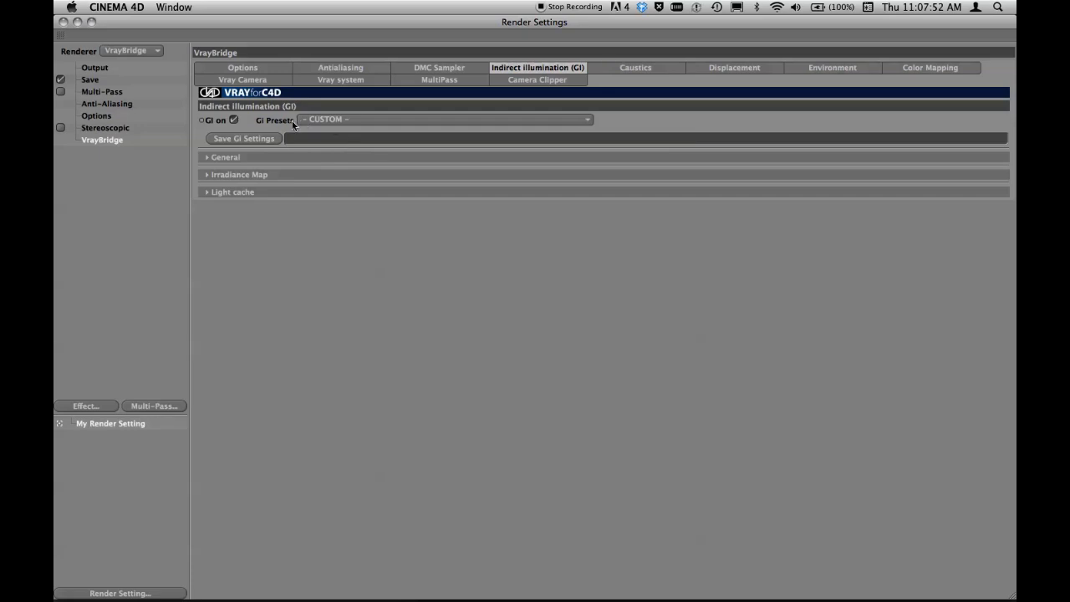
left_click(336, 121)
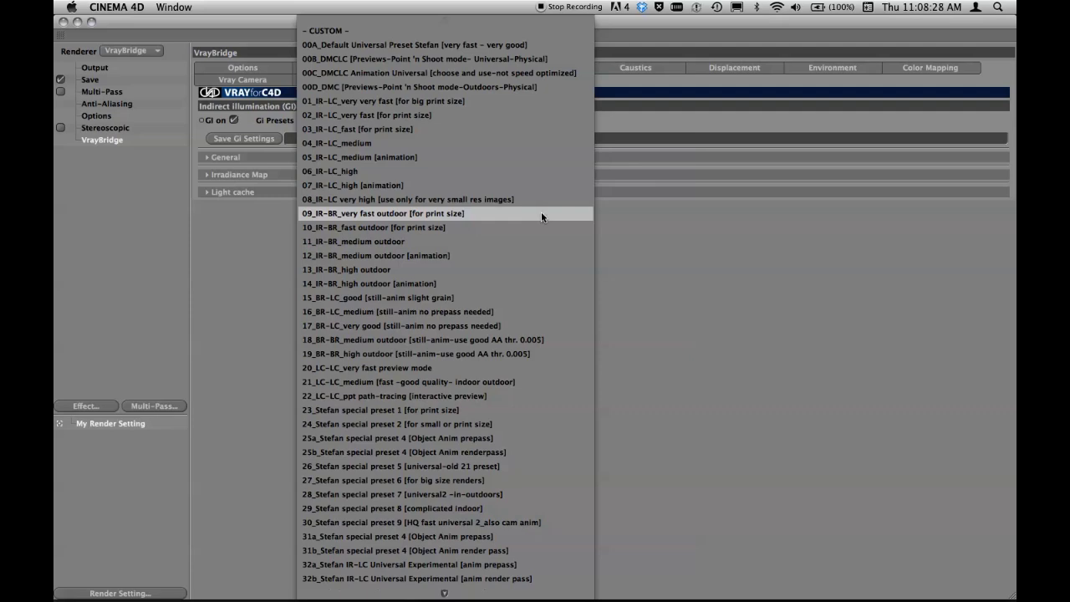
left_click(541, 213)
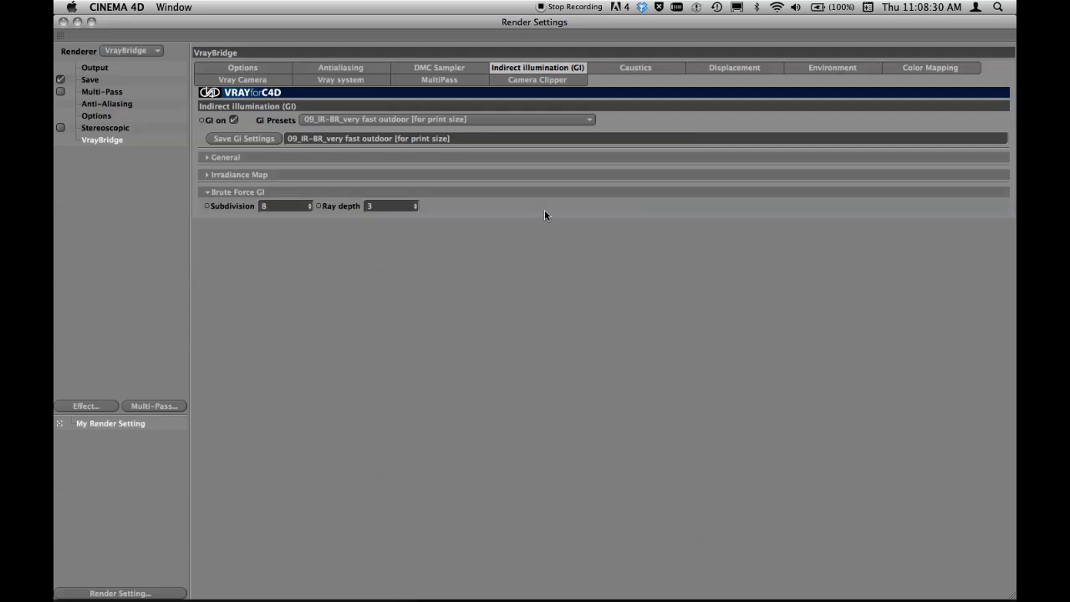
- Close Render Settings and render the perspective viewport with V-Ray using Cmd-R
left_click(63, 22)
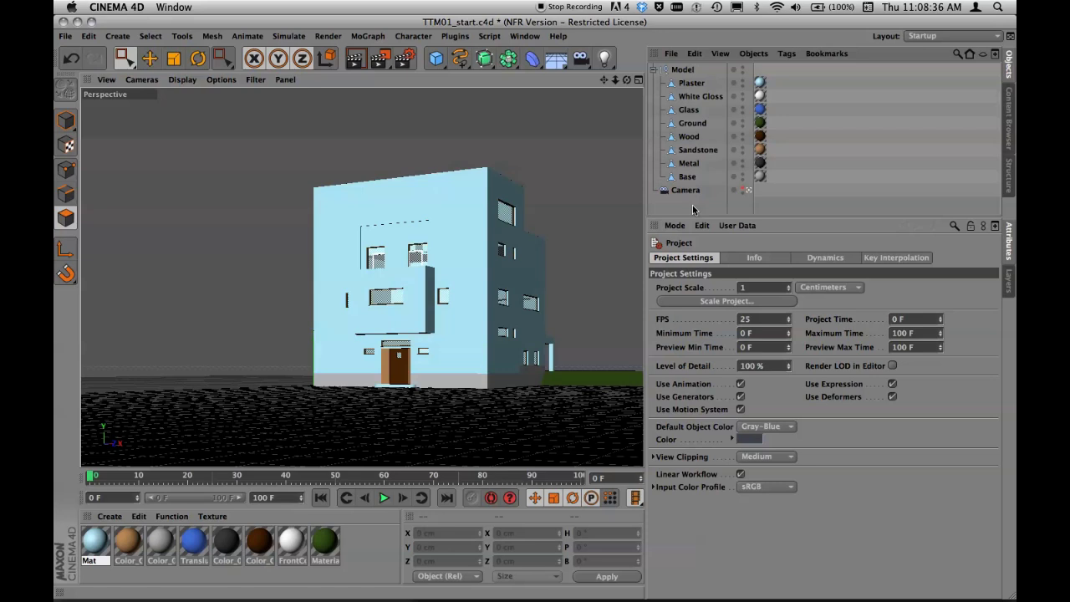
key("super+r")
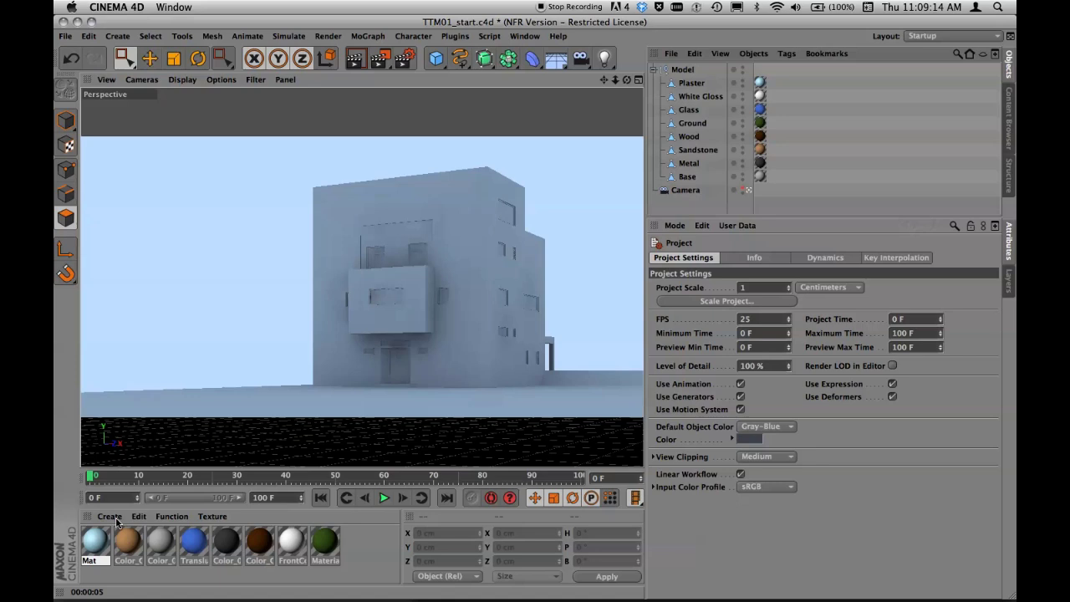
left_click(115, 518)
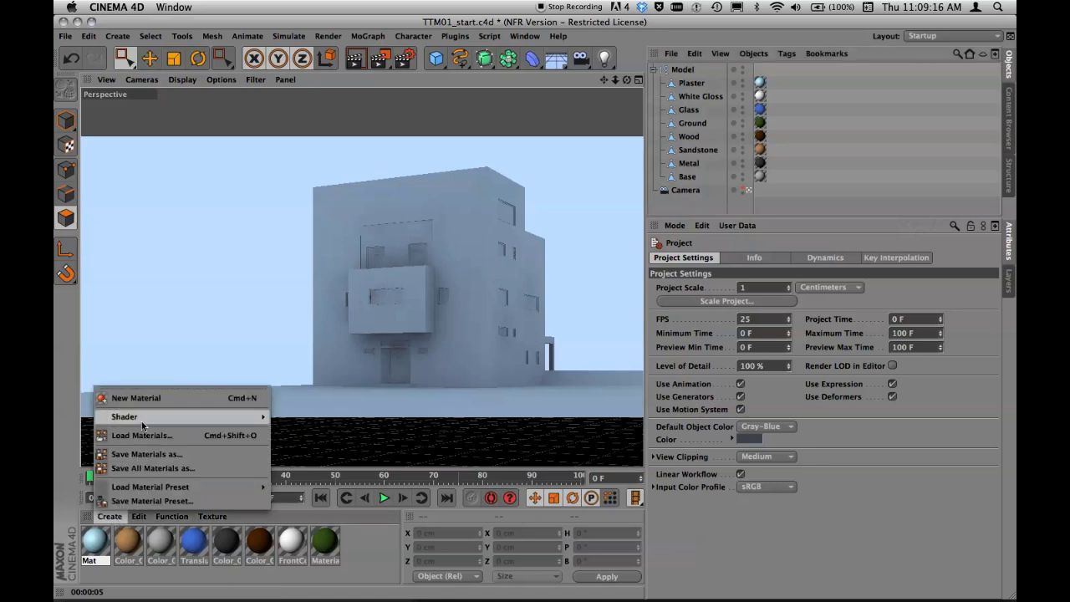
mouse_move(143, 421)
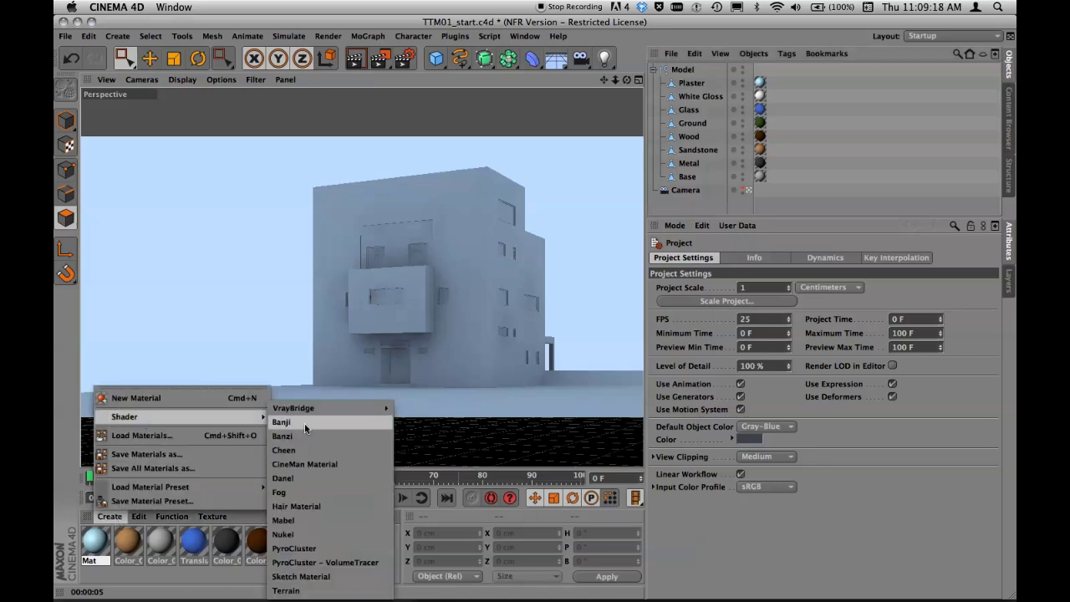
mouse_move(326, 410)
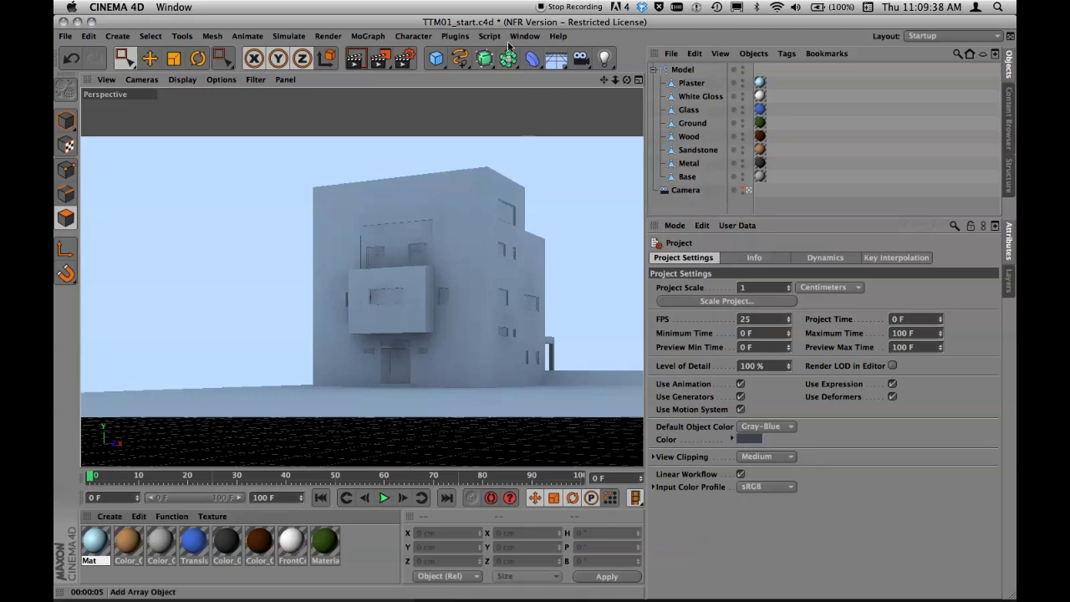
- Run Plugins > VrayBridge > Vray Material Converter and enlarge the Material Manager
left_click(456, 37)
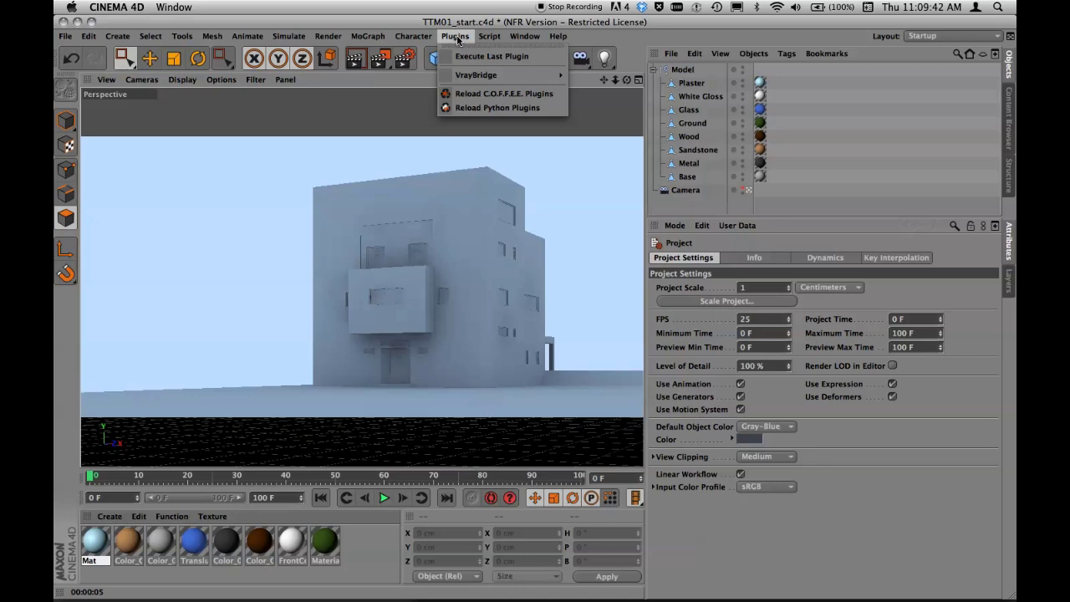
mouse_move(468, 75)
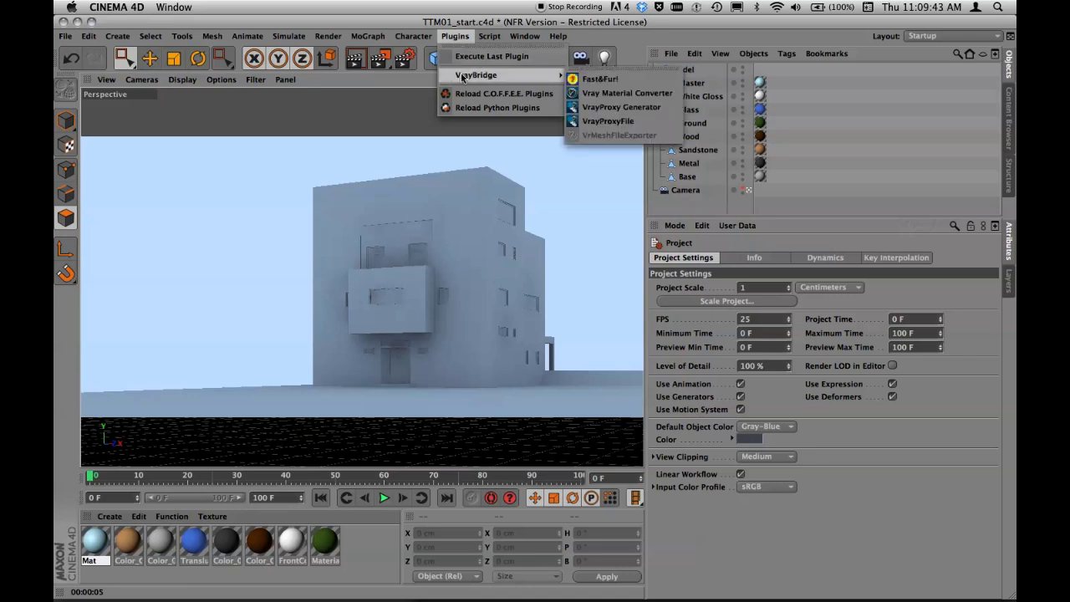
left_click(657, 97)
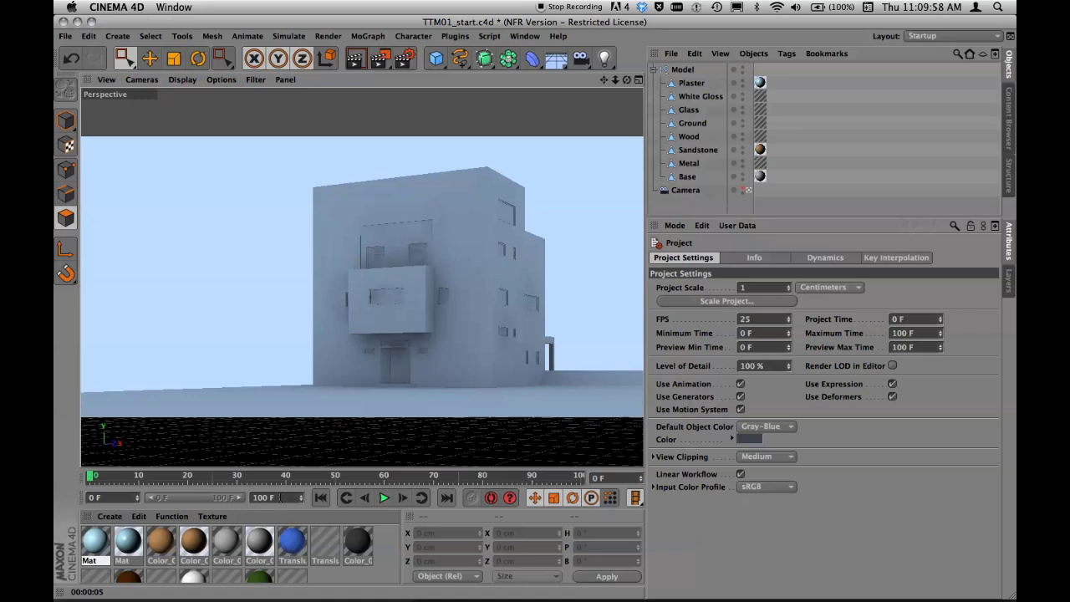
left_click_drag(289, 469, 289, 428)
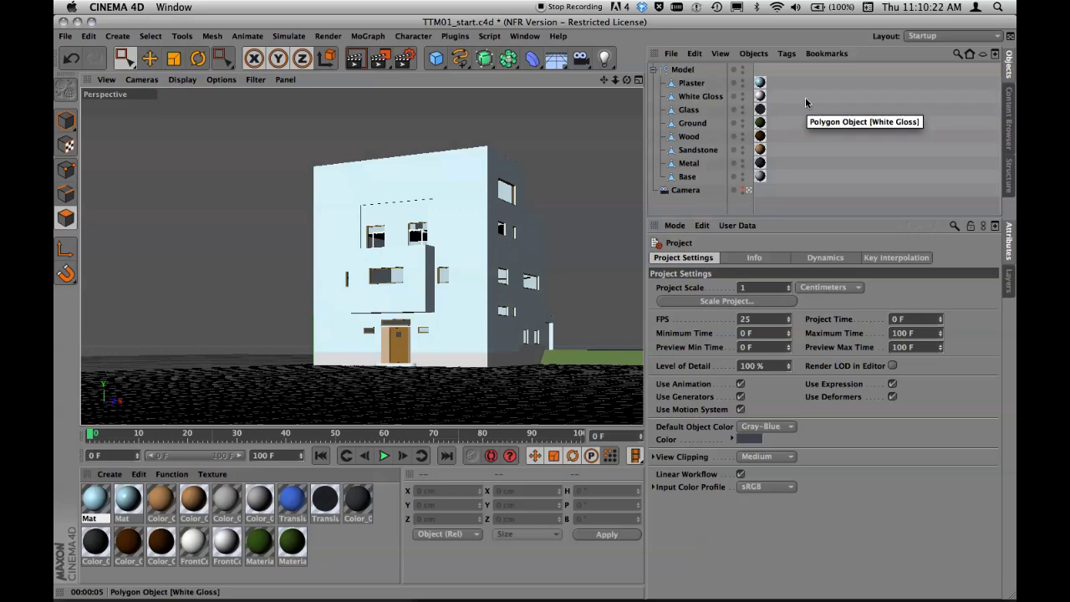
- Render the Perspective viewport with V-Ray (Cmd-R) to preview the converted materials
key("super+r")
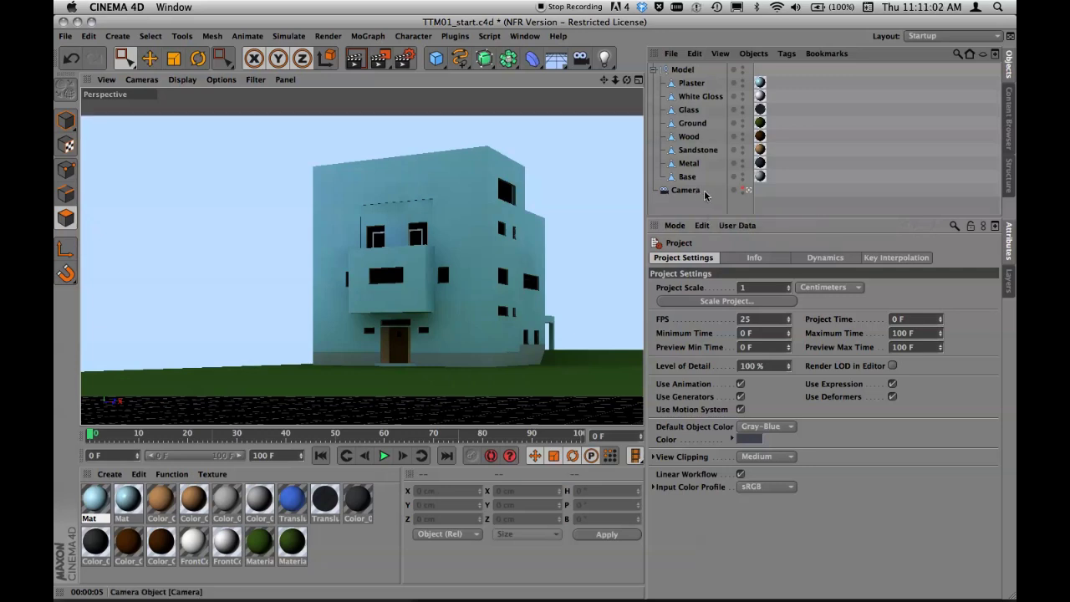
- Add a Light set to Infinite with Area shadows, rotated to H -52° and P -35°
left_click(604, 58)
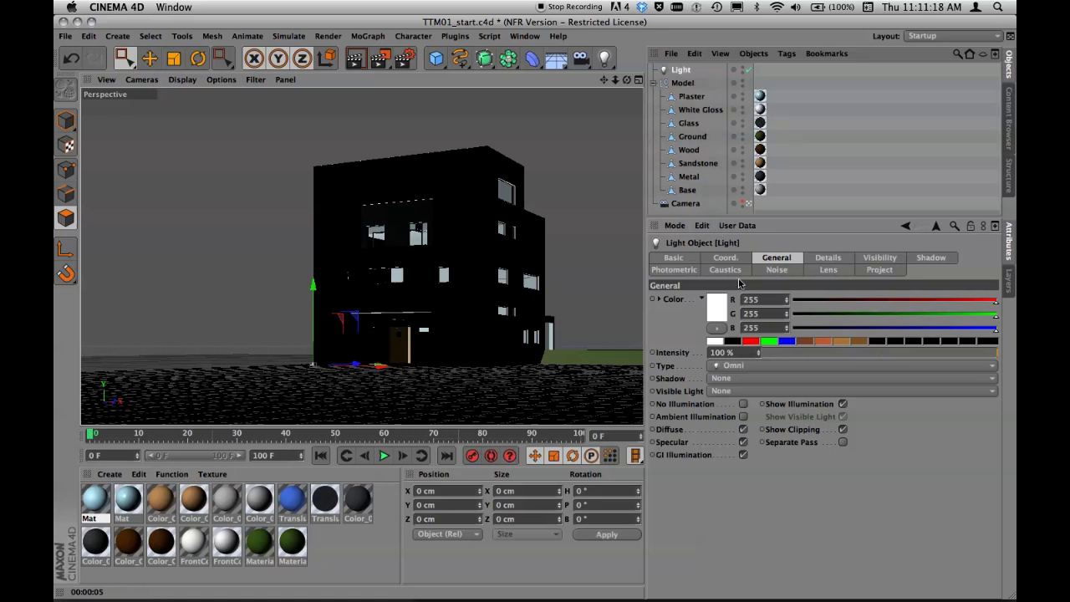
left_click(759, 366)
left_click(759, 406)
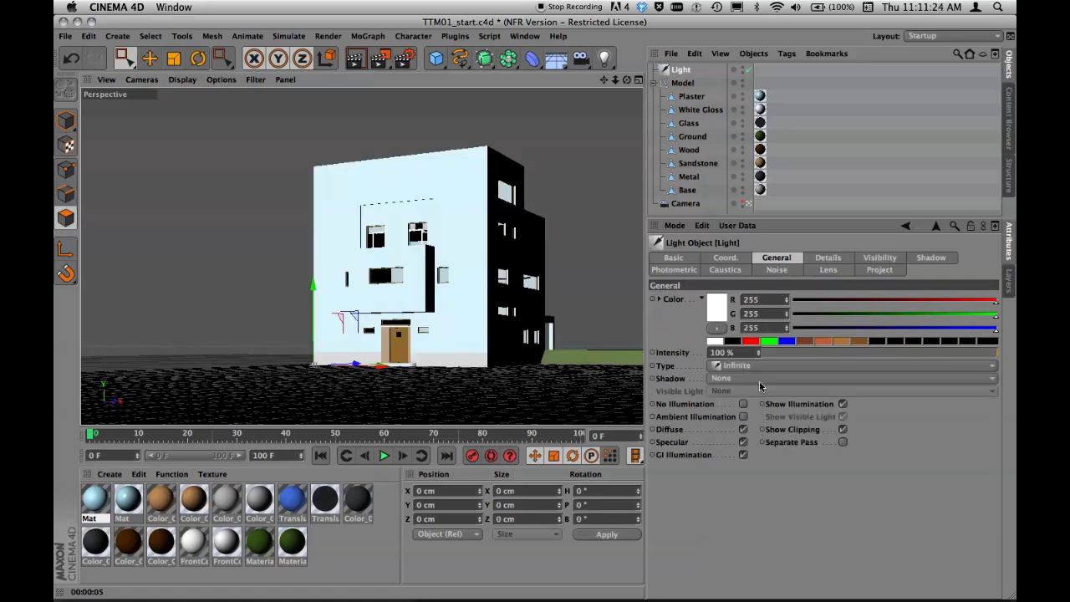
left_click(764, 379)
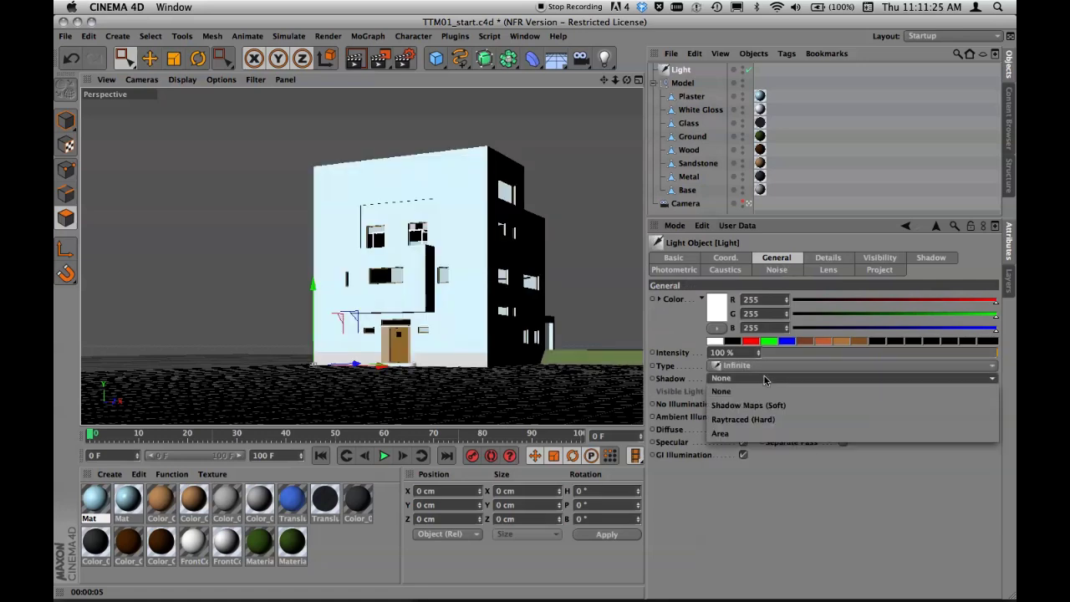
left_click(758, 433)
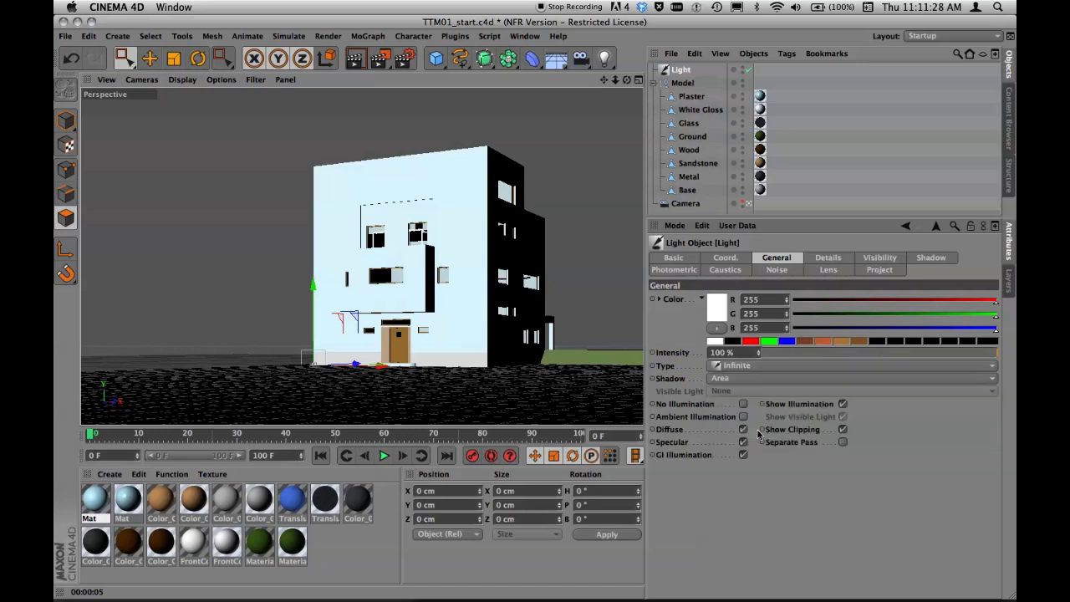
left_click(735, 260)
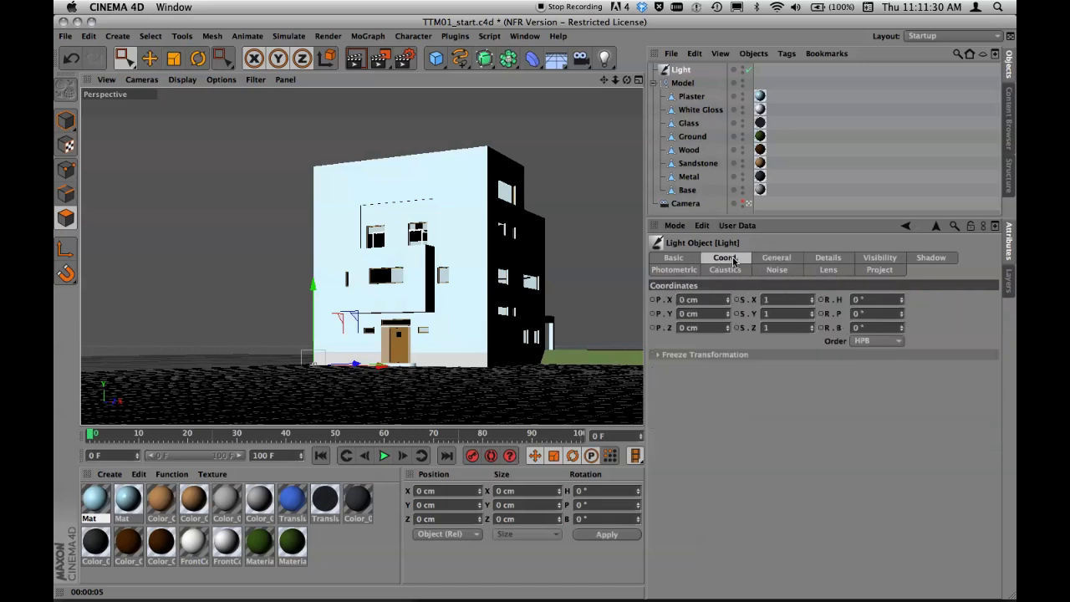
mouse_move(903, 302)
left_mouse_down()
mouse_move(911, 339)
mouse_move(903, 330)
mouse_move(902, 342)
left_mouse_up()
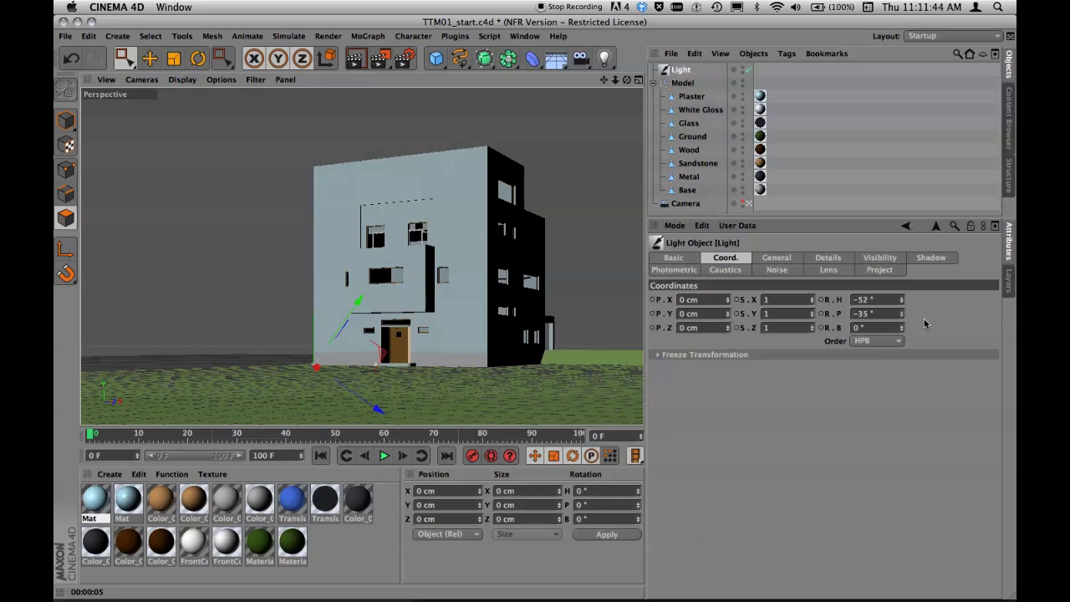
- Render the Perspective view to preview the house lit by the angled infinite light
key("ctrl+r")
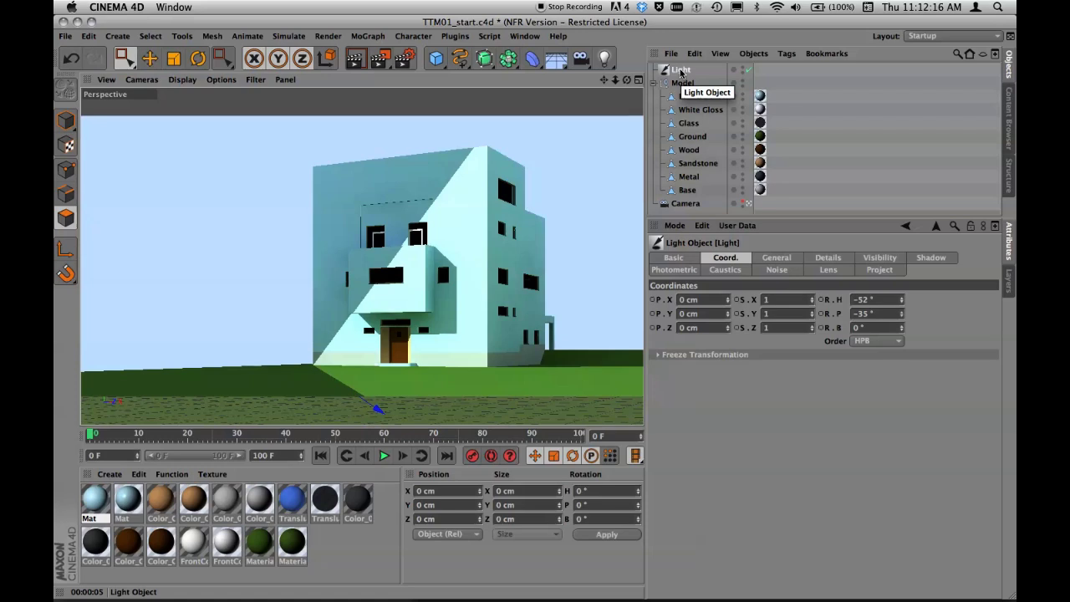
- Add a VrayBridge VrayLight tag to the Light object and review the Light's General settings
right_click(682, 73)
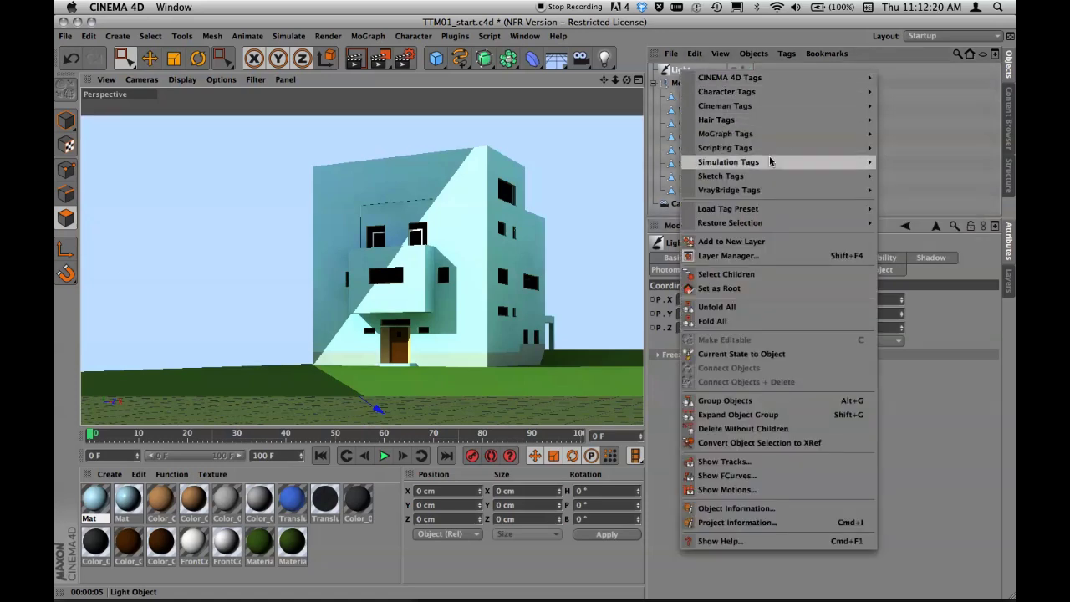
mouse_move(759, 193)
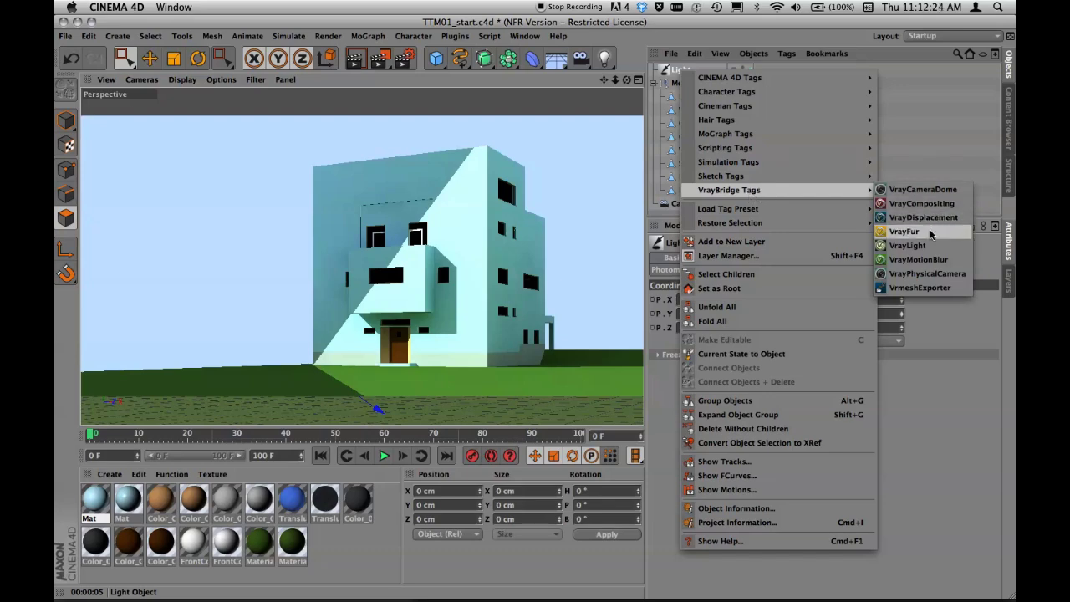
left_click(908, 246)
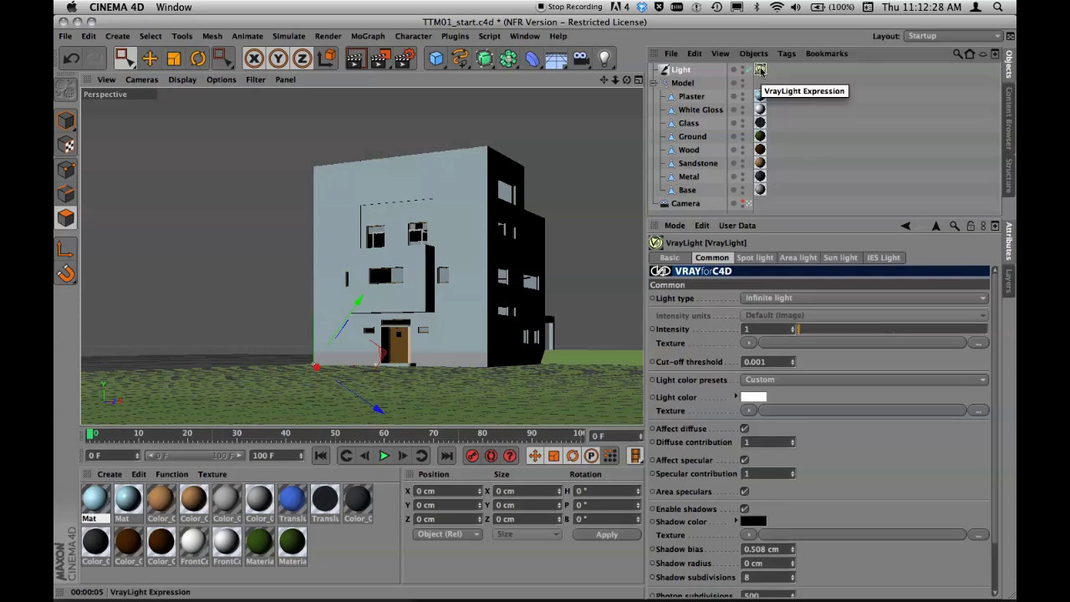
left_click(682, 71)
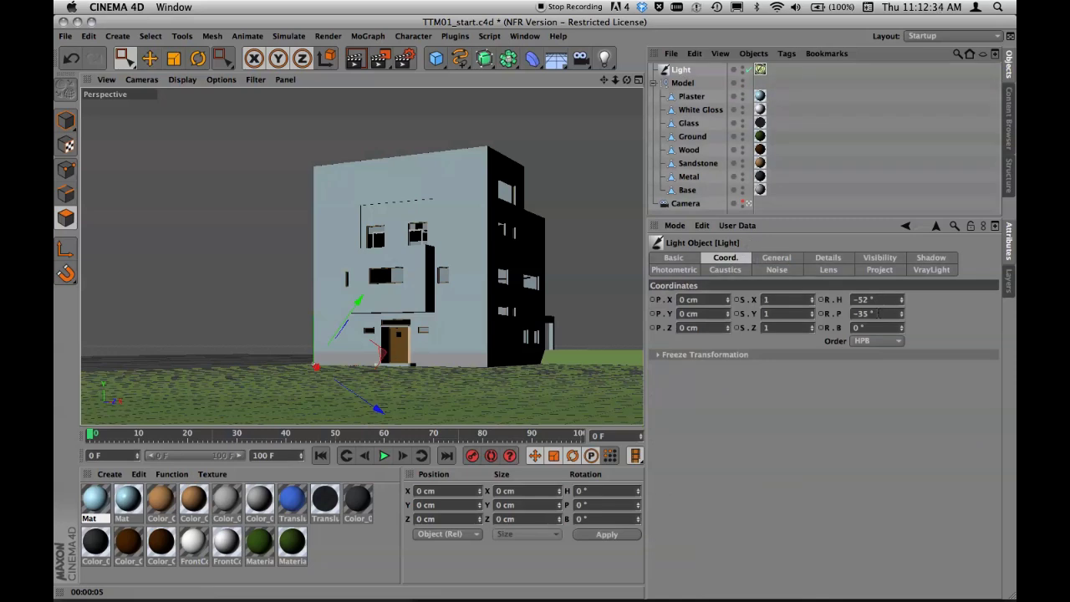
left_click(779, 260)
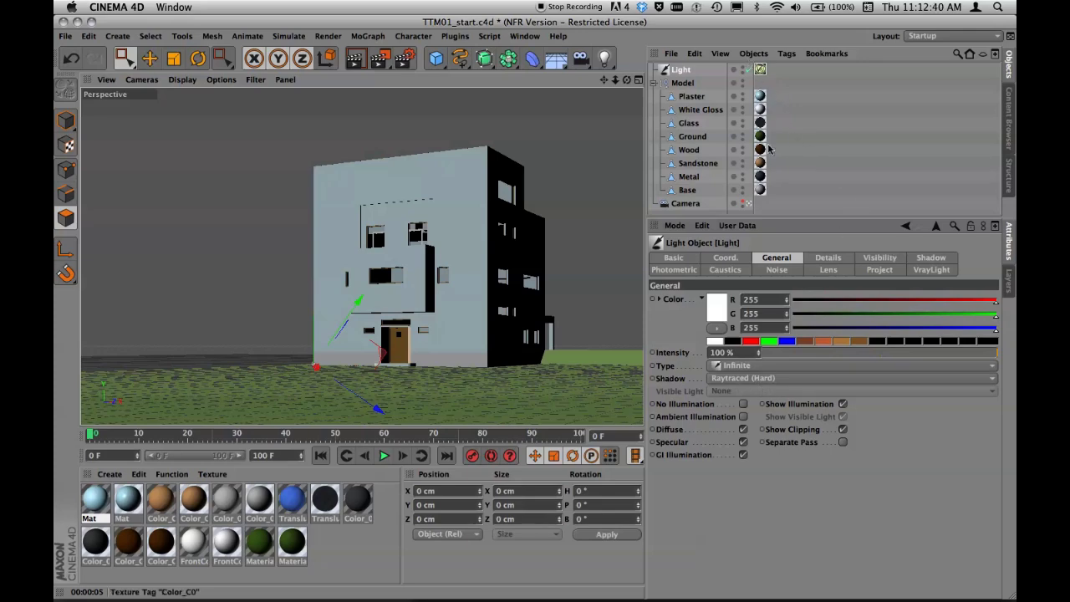
- In the VrayLight tag's Sun light settings, enable Physical Sun and Physical Sky
left_click(761, 70)
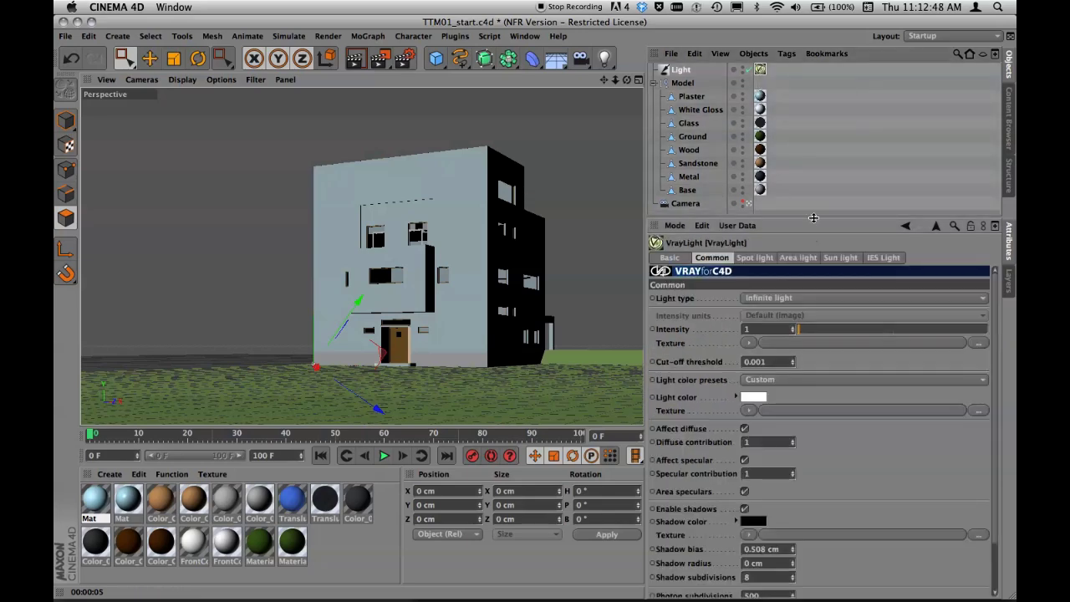
left_click_drag(810, 220, 816, 177)
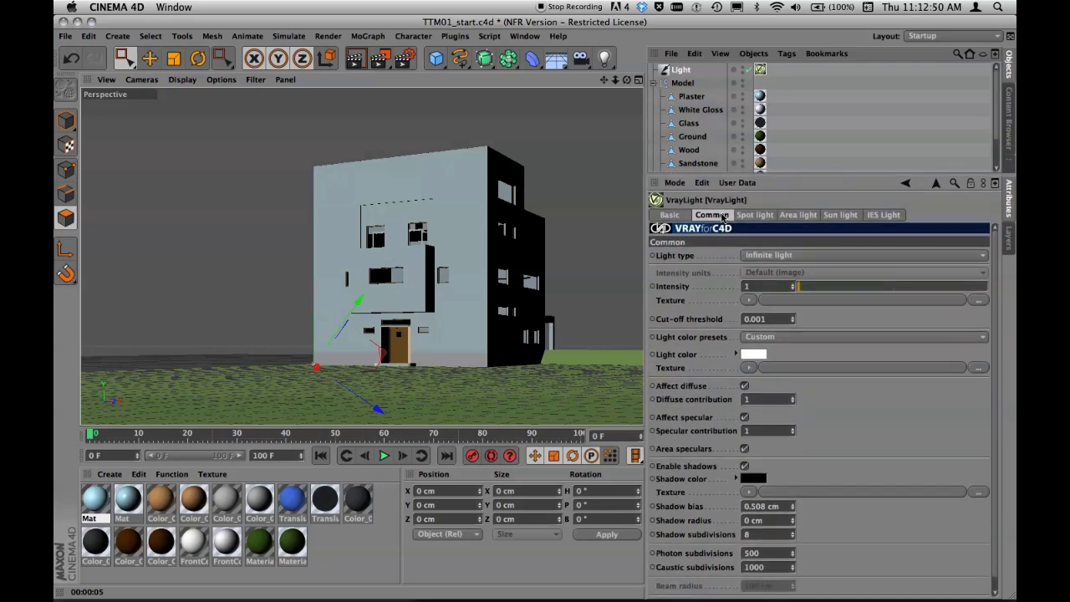
left_click(842, 216)
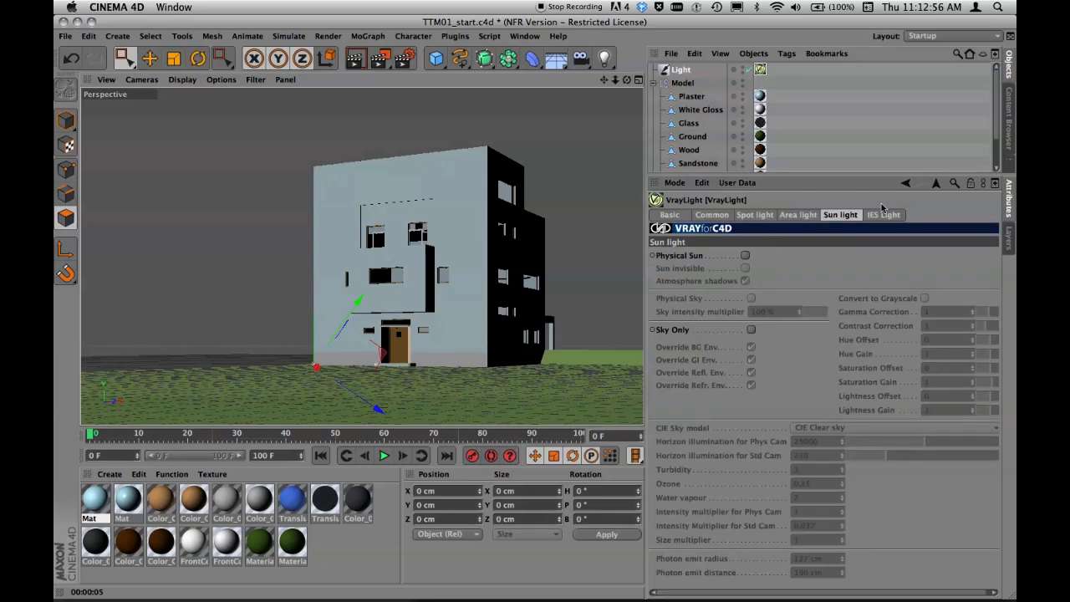
left_click(745, 255)
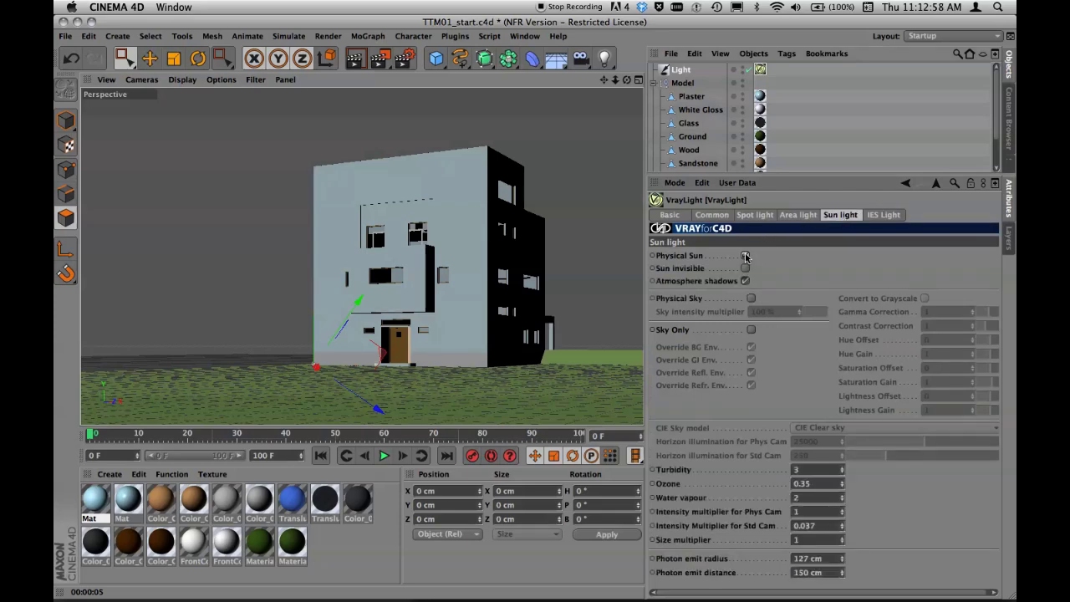
left_click(751, 299)
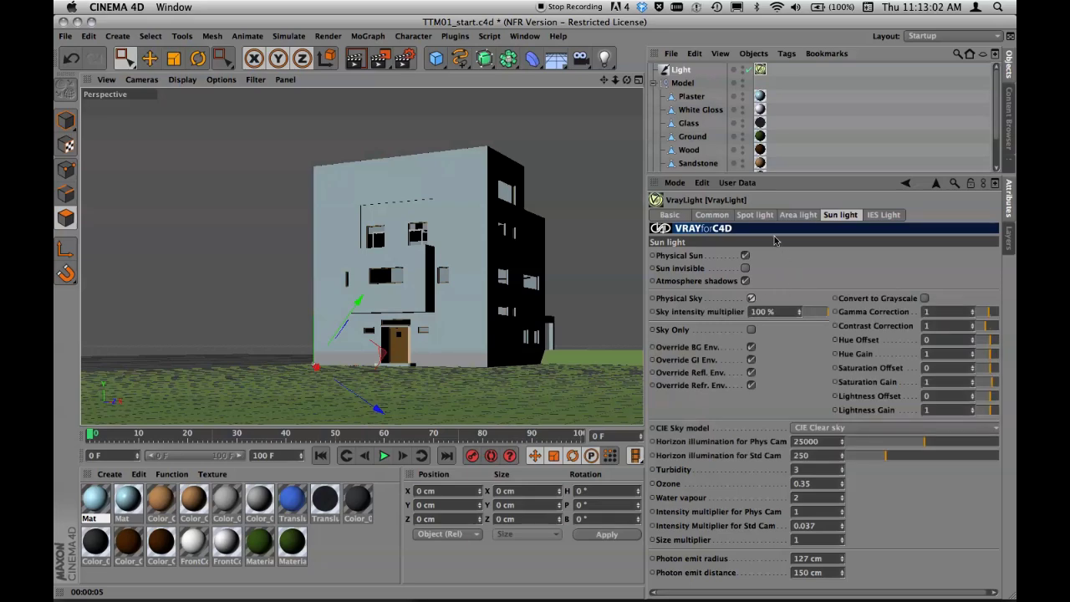
left_click(686, 70)
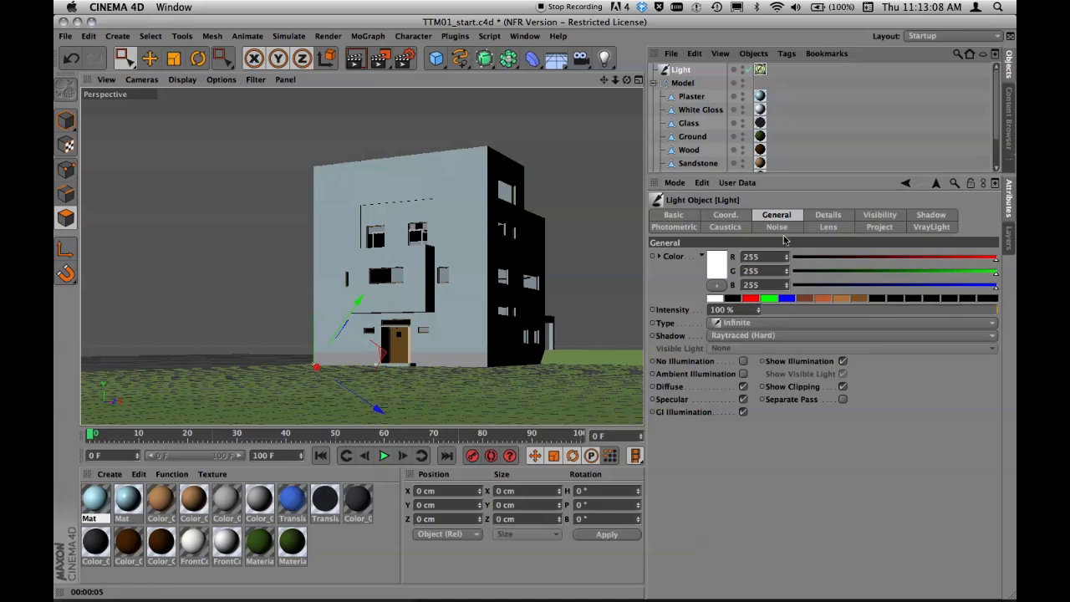
left_click(749, 326)
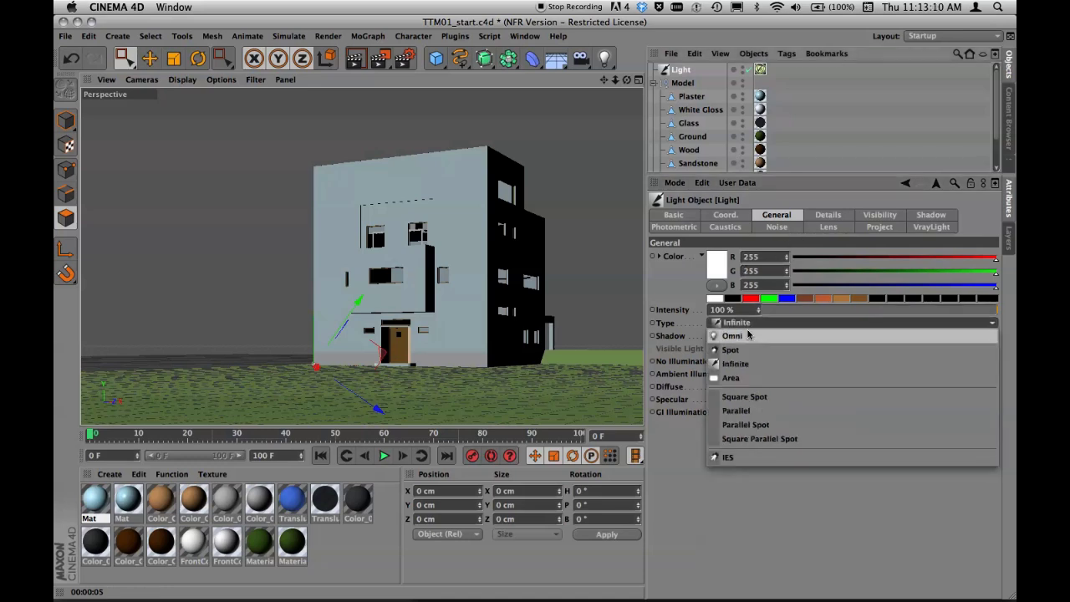
left_click(749, 332)
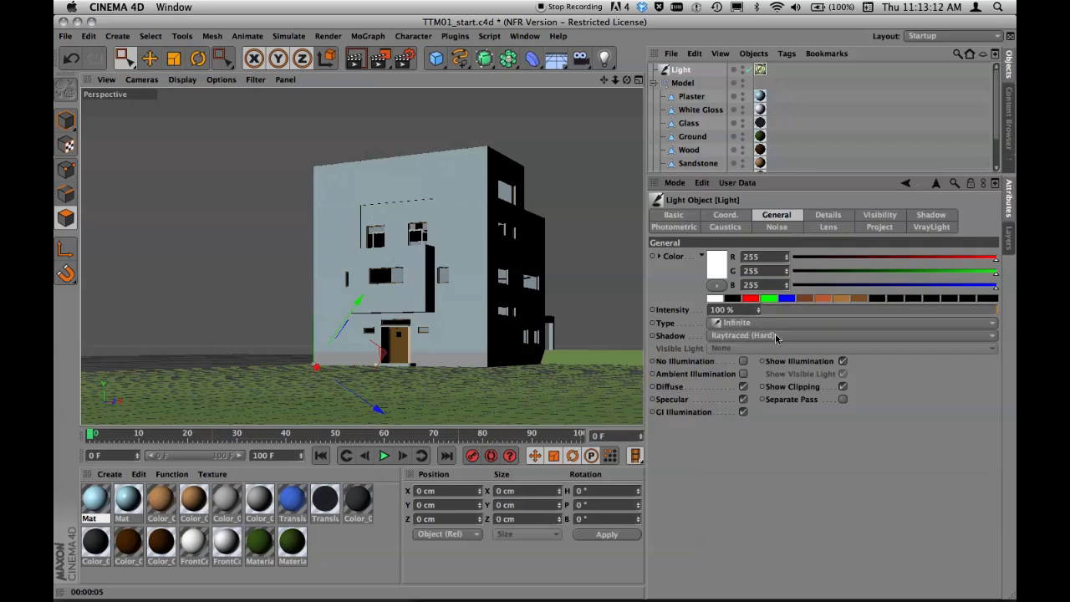
left_click(775, 335)
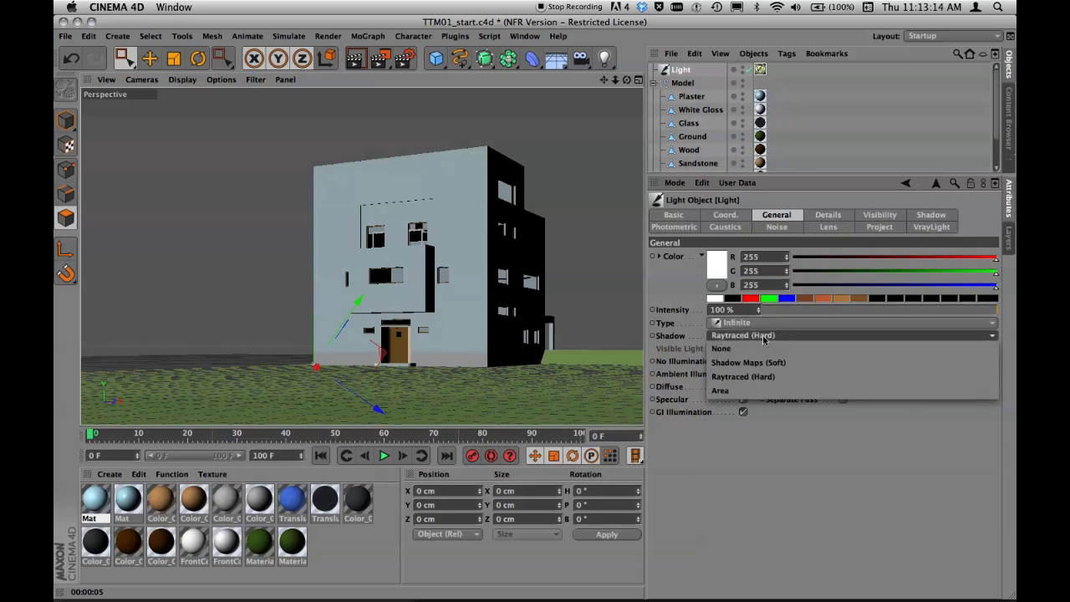
left_click(787, 337)
left_click(784, 336)
left_click(764, 377)
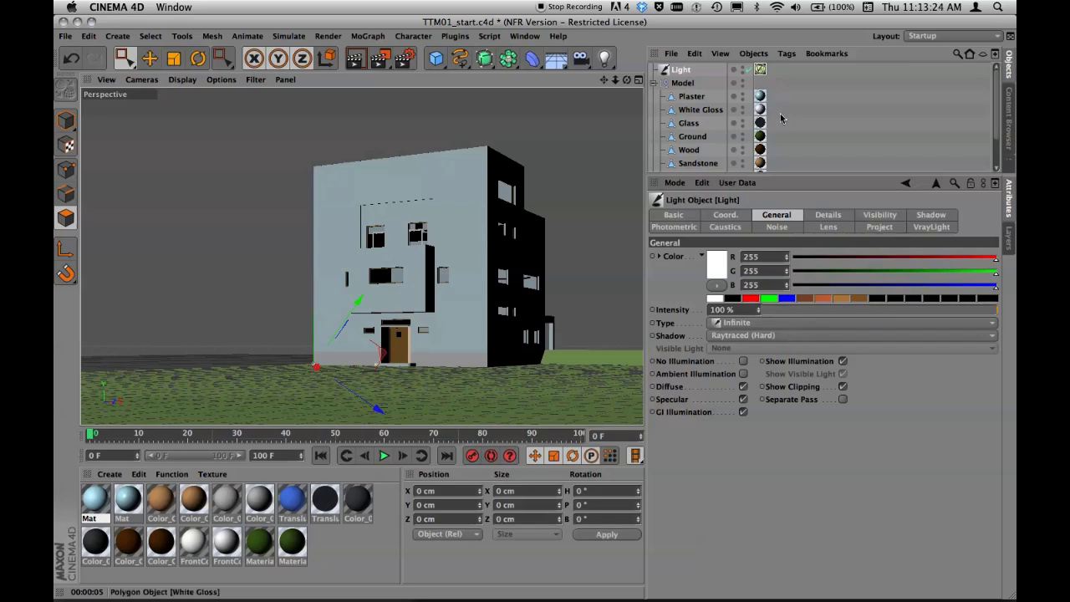
left_click(760, 70)
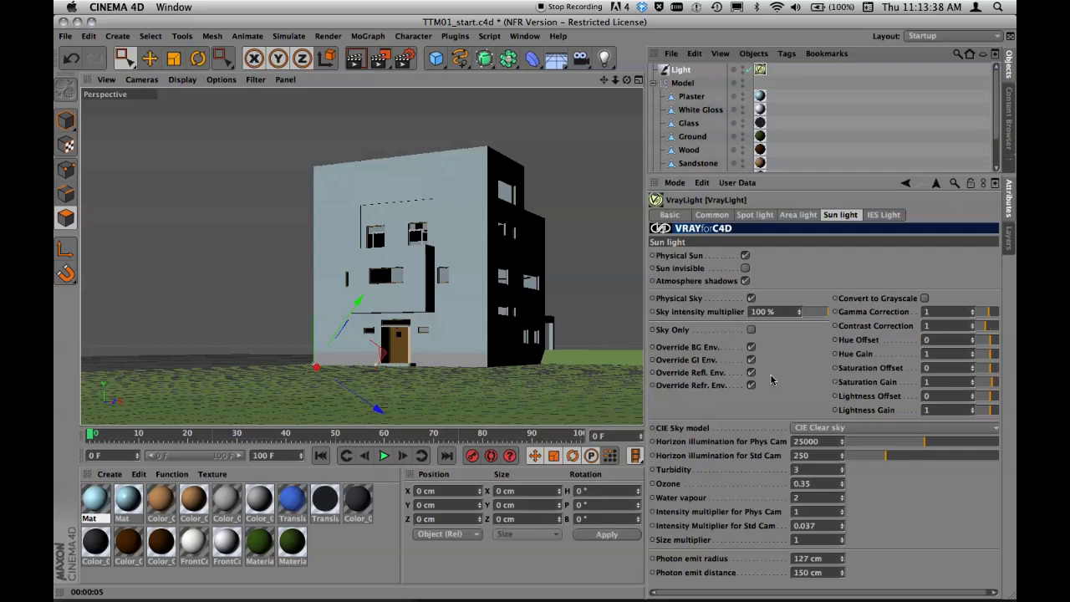
- Run a V-Ray render of the perspective view, then stop it and confirm Physical Sun is enabled
key("super+r")
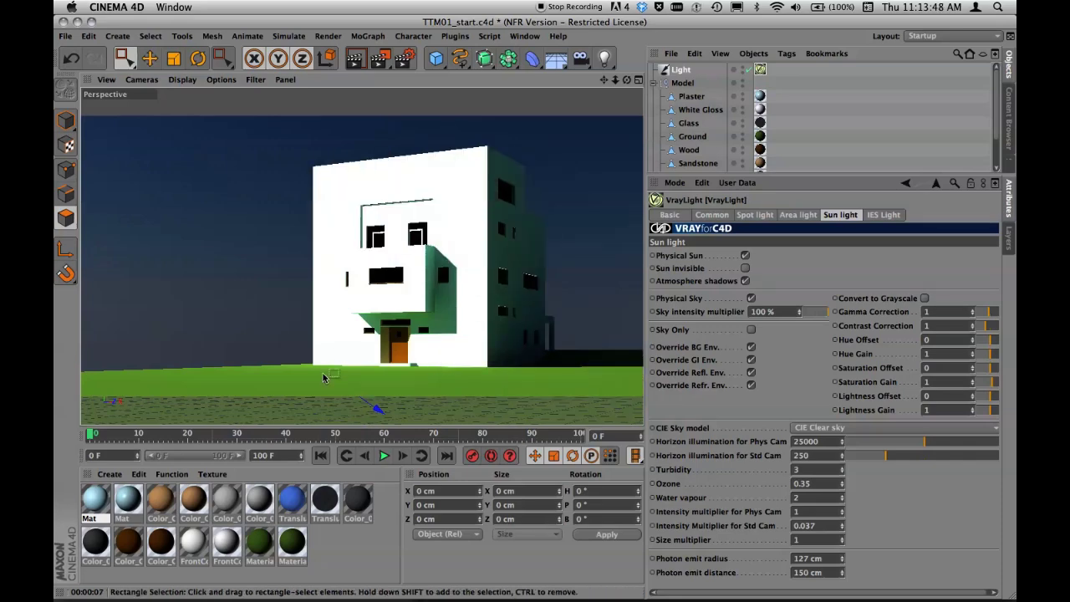
left_click_drag(799, 178, 798, 234)
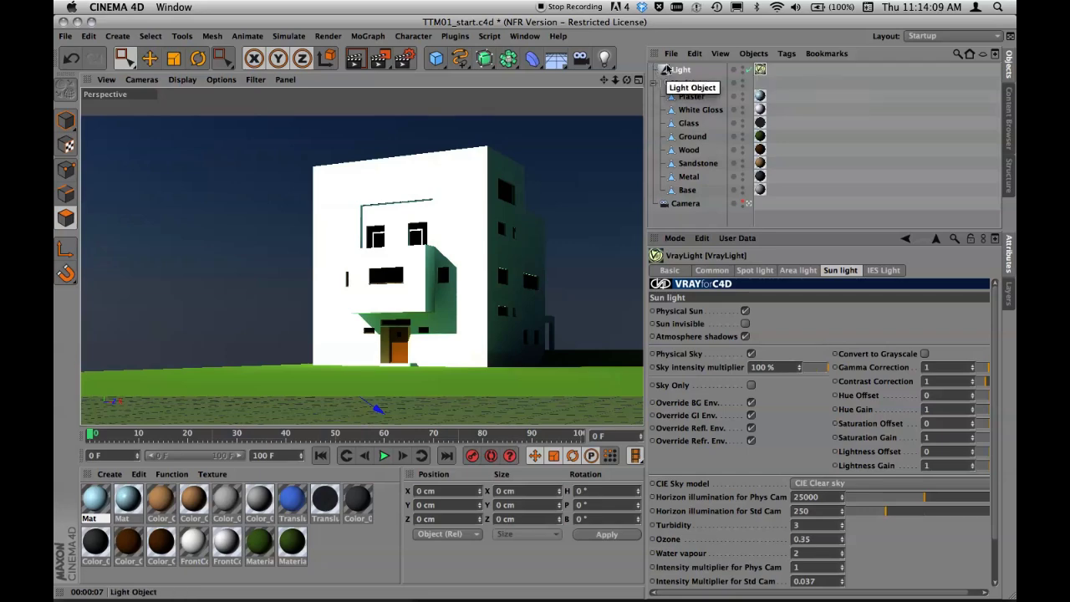
left_click(759, 69)
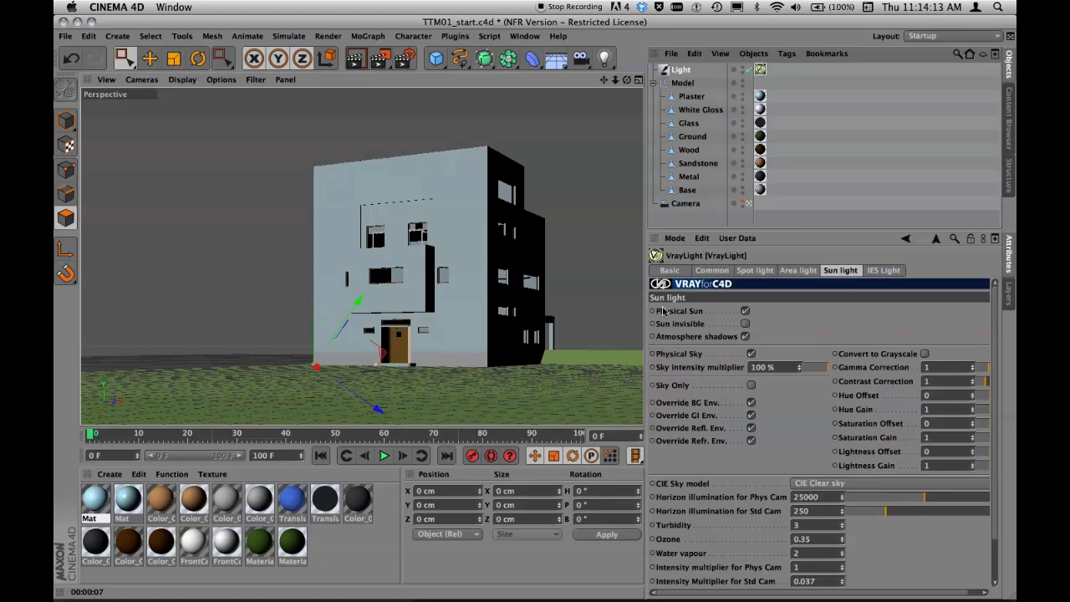
left_click(745, 311)
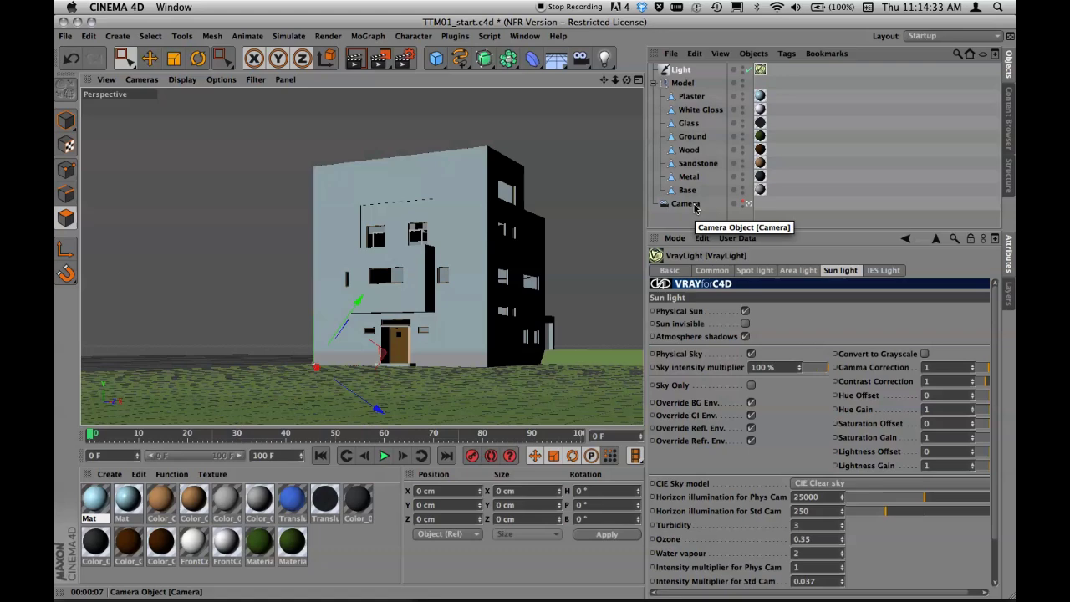
left_click_drag(704, 226, 703, 230)
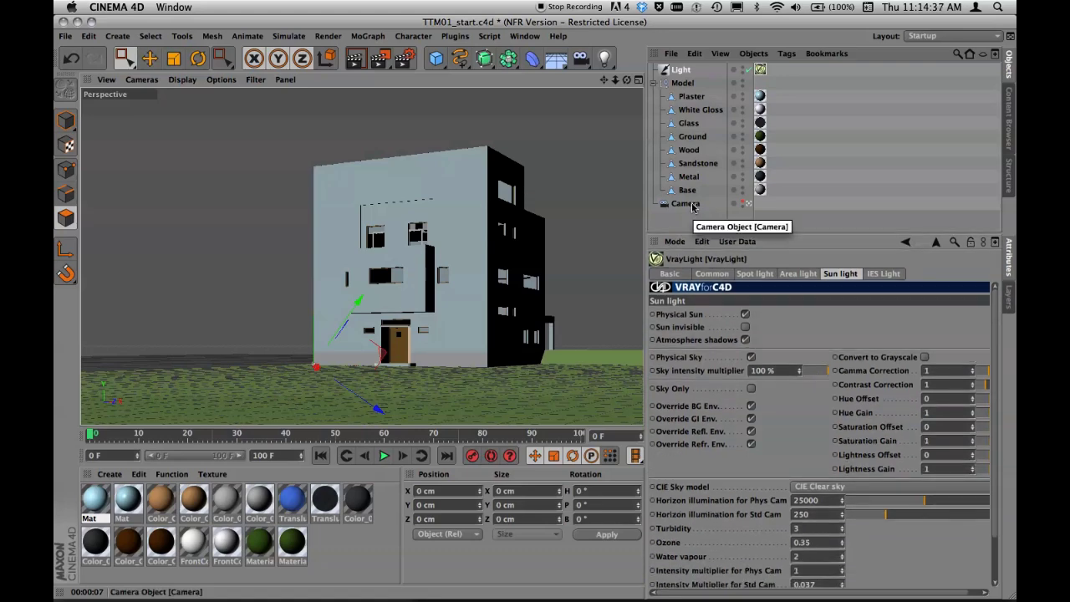
- Add a VrayBridge VrayPhysicalCamera tag to the Camera object
right_click(693, 207)
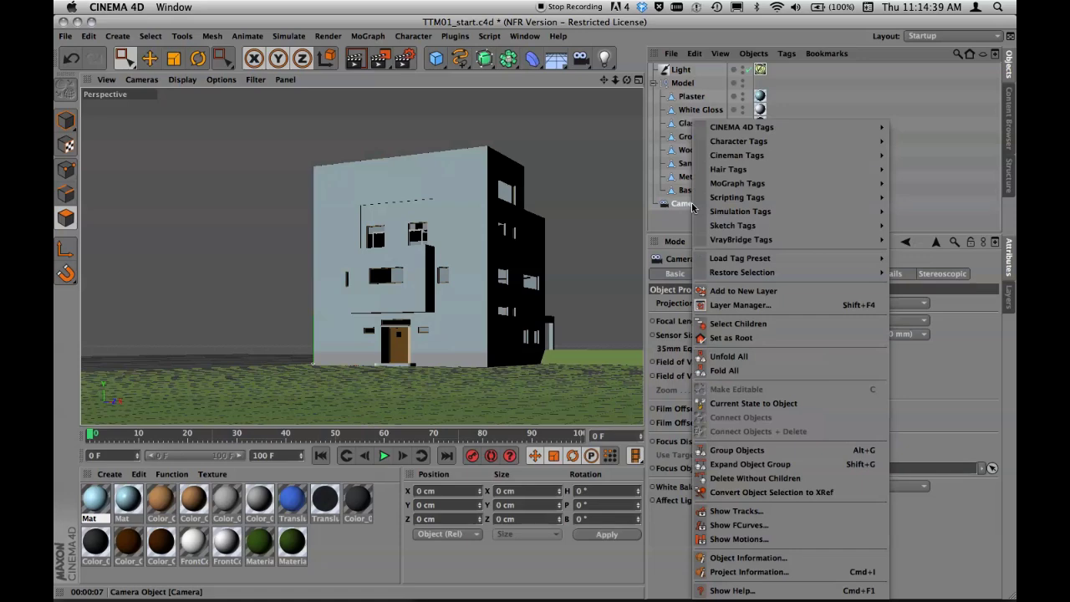
mouse_move(786, 240)
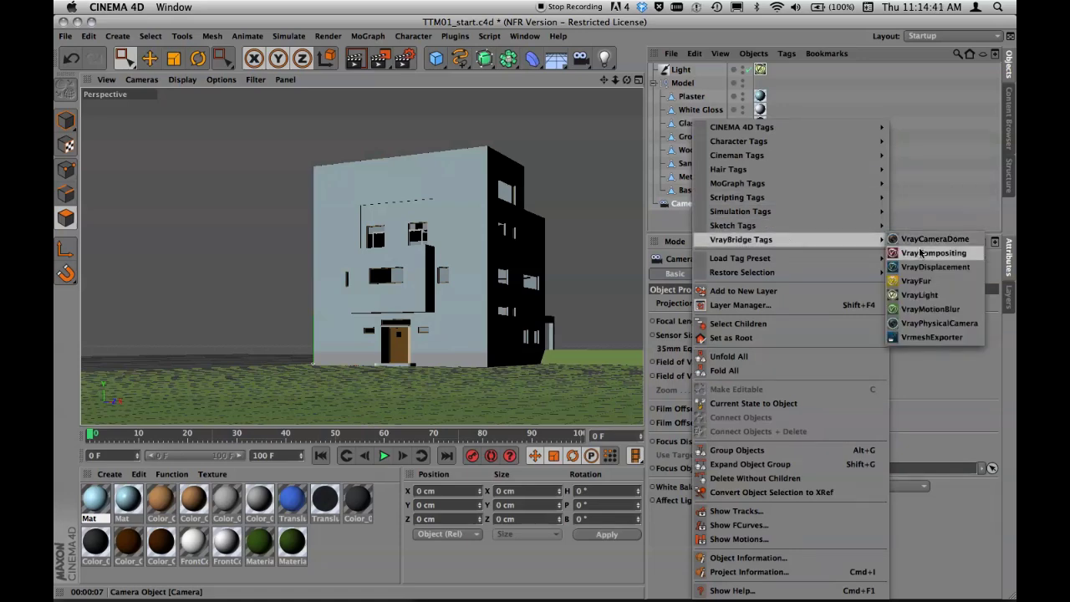
left_click(945, 325)
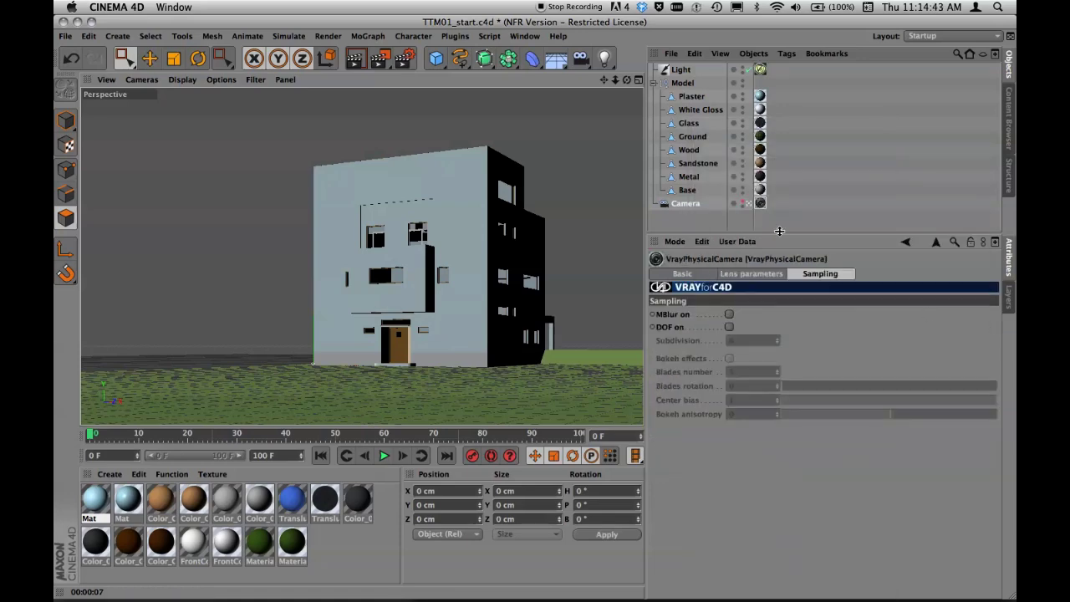
- Review the Camera's Coord., Object and VrayPhysicalCamera settings
left_click(688, 205)
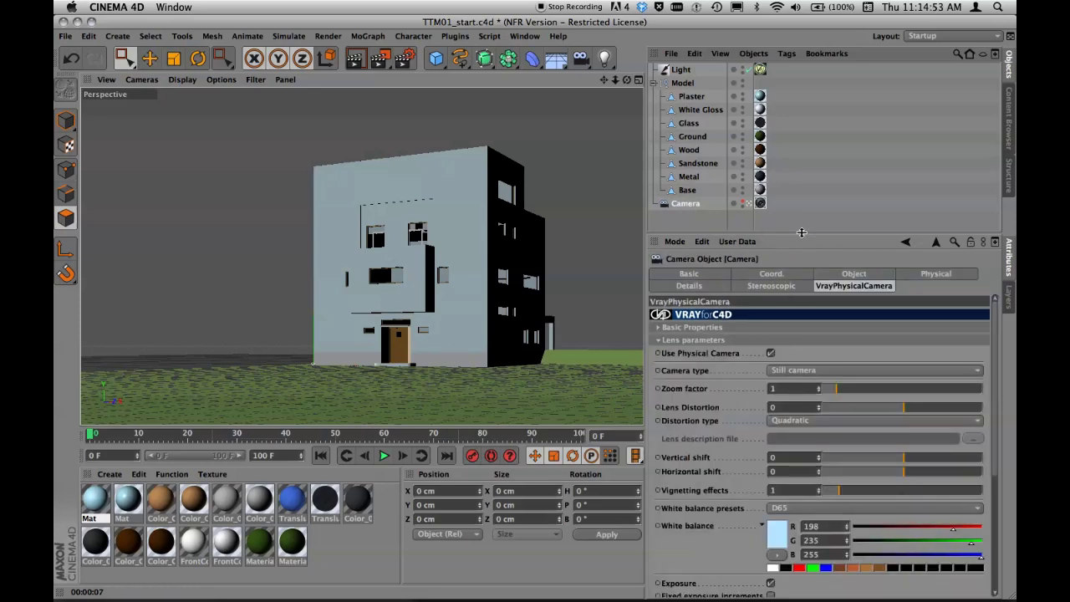
left_click_drag(801, 233, 803, 225)
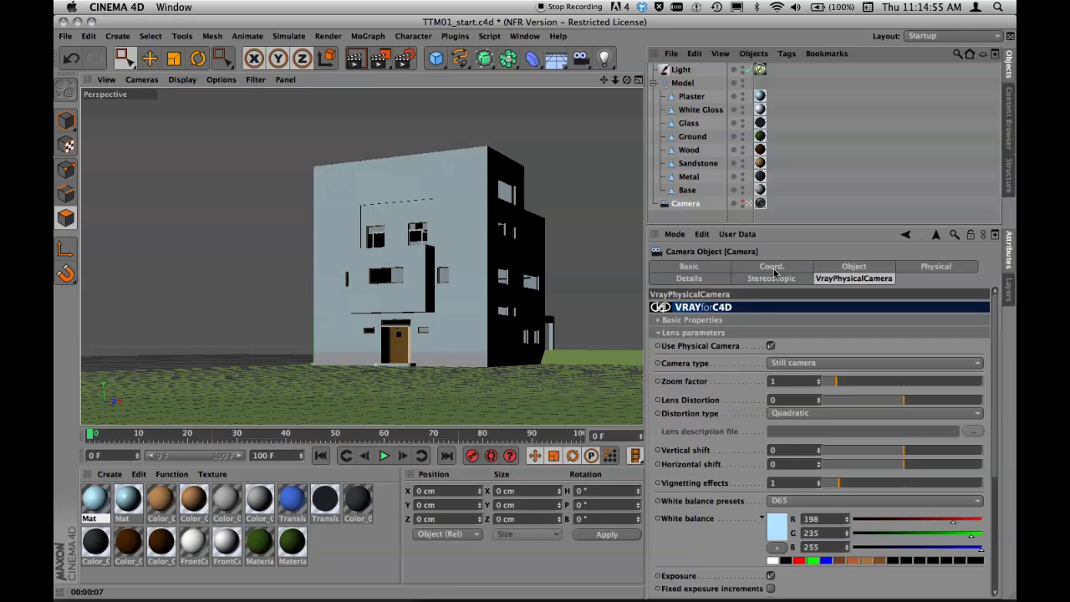
left_click(772, 266)
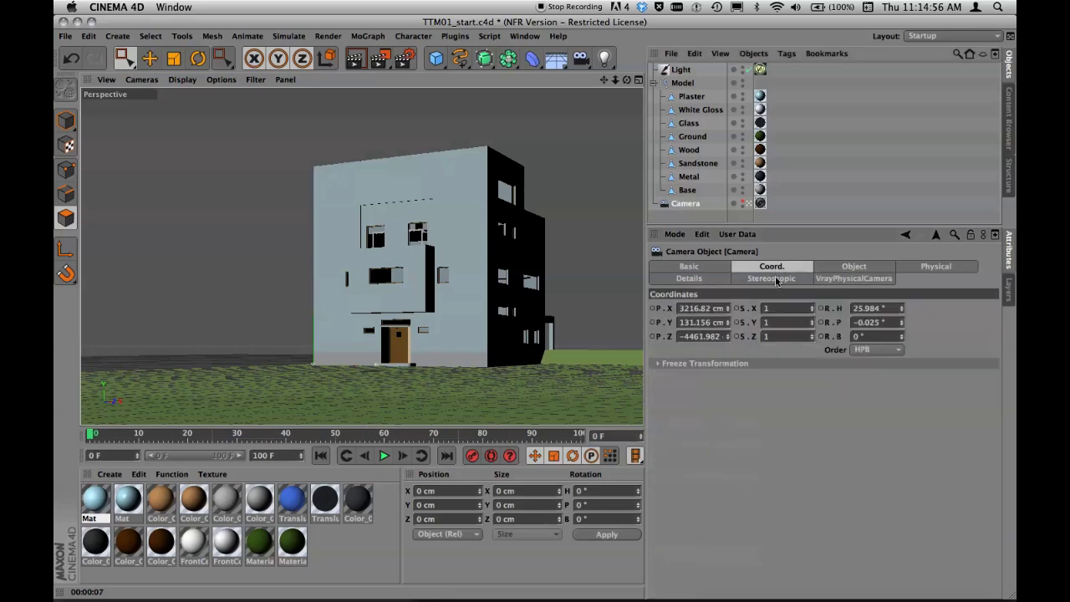
left_click(856, 267)
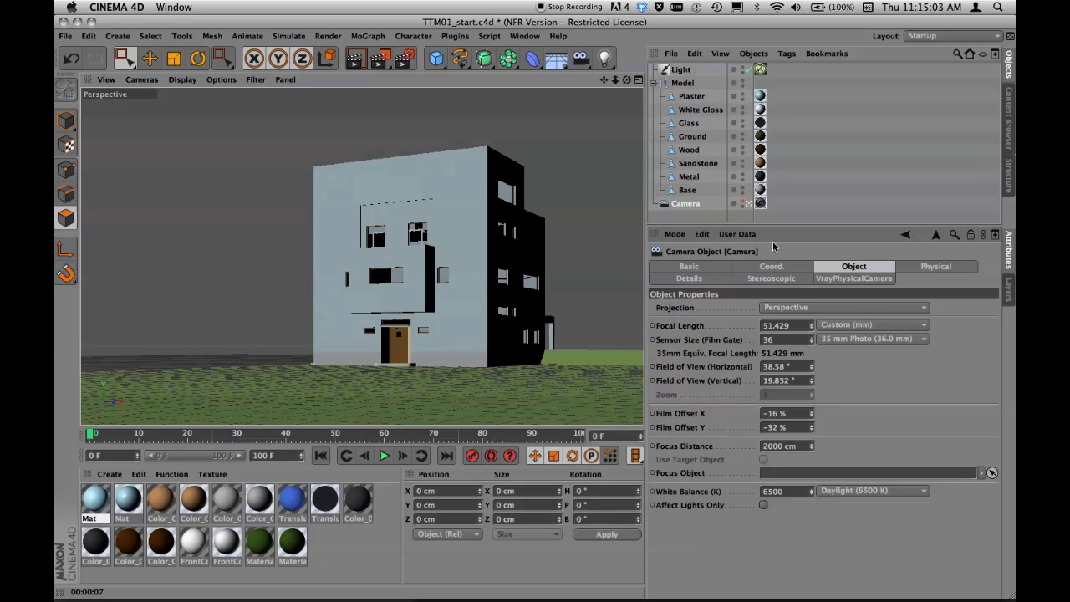
left_click(858, 281)
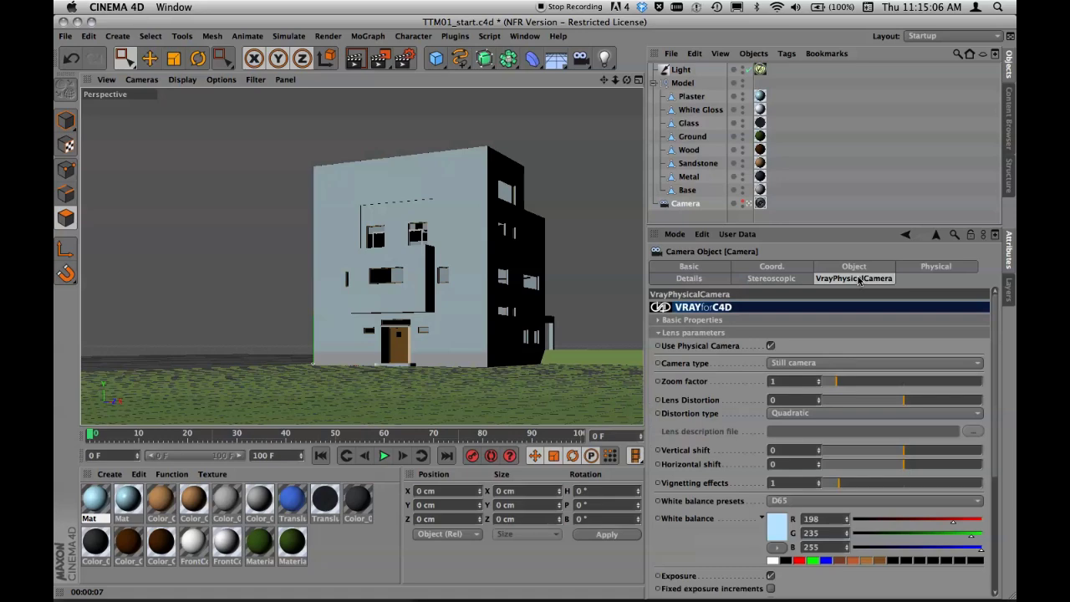
- Show the VrayPhysicalCamera tag's Lens parameters: Film ISO 100, F-Stop 8, shutter speed 200
left_click(760, 204)
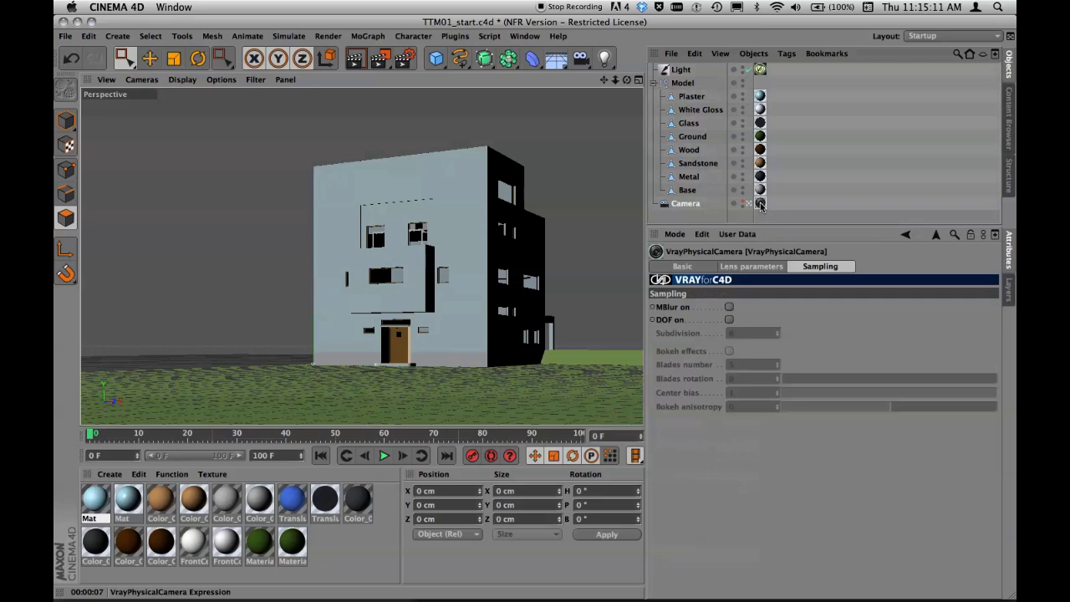
left_click(763, 270)
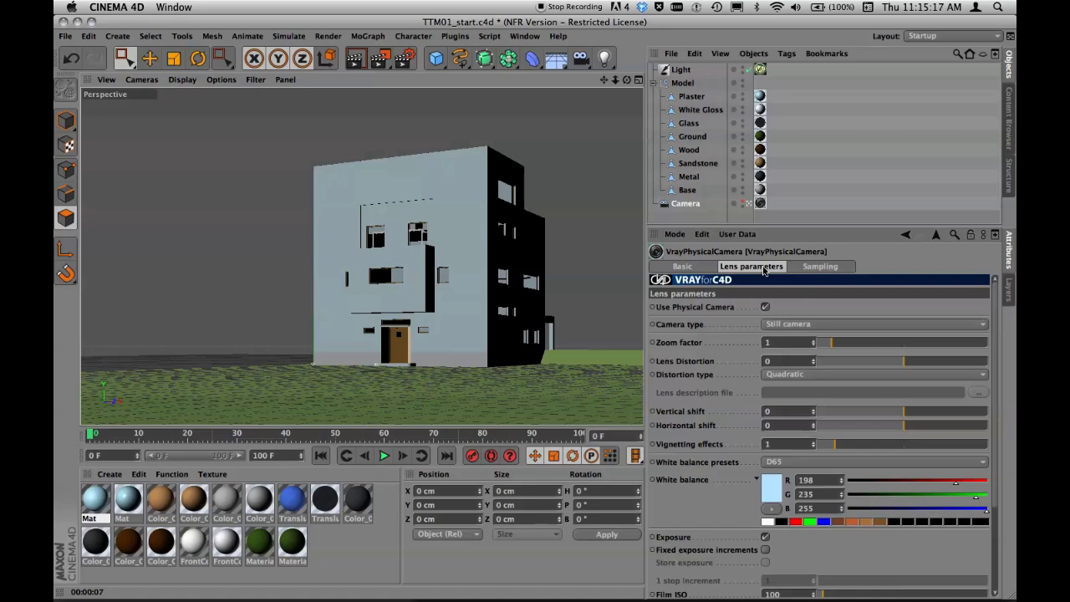
left_click_drag(786, 225, 794, 165)
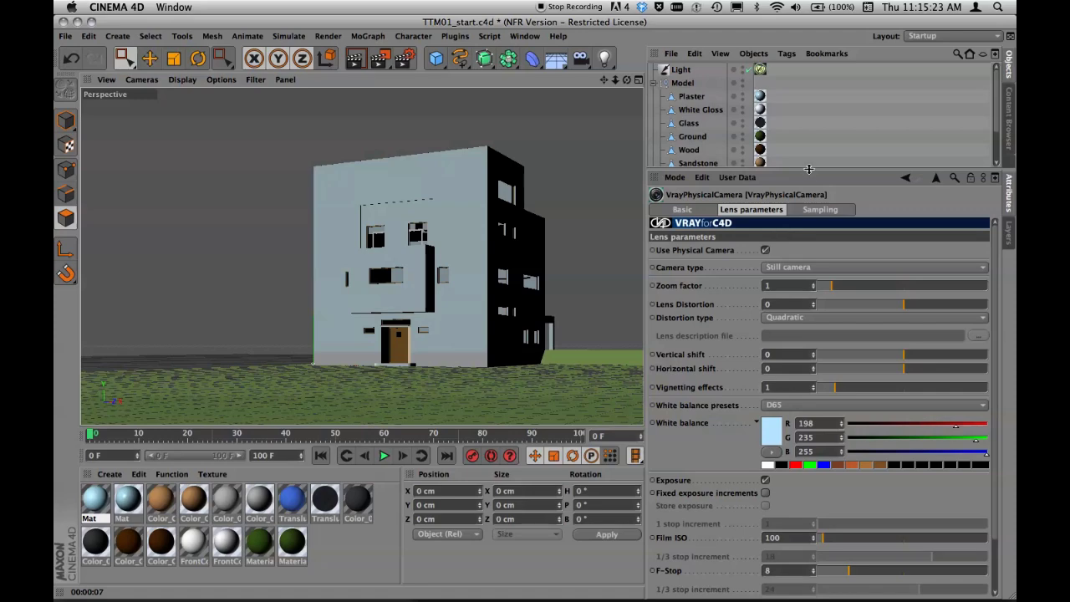
left_click_drag(811, 169, 817, 146)
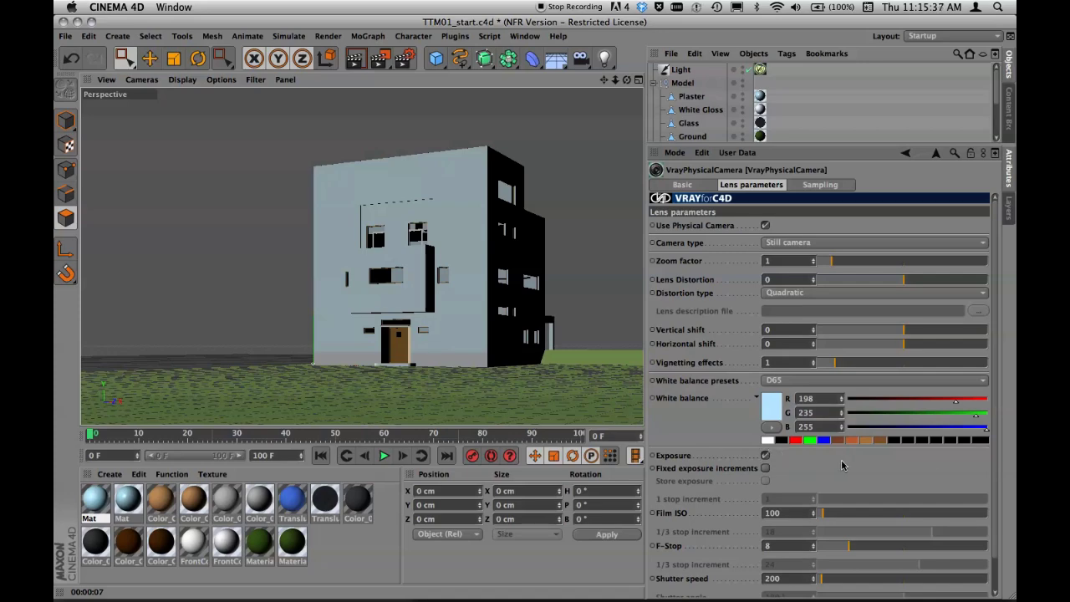
left_click_drag(996, 436, 996, 469)
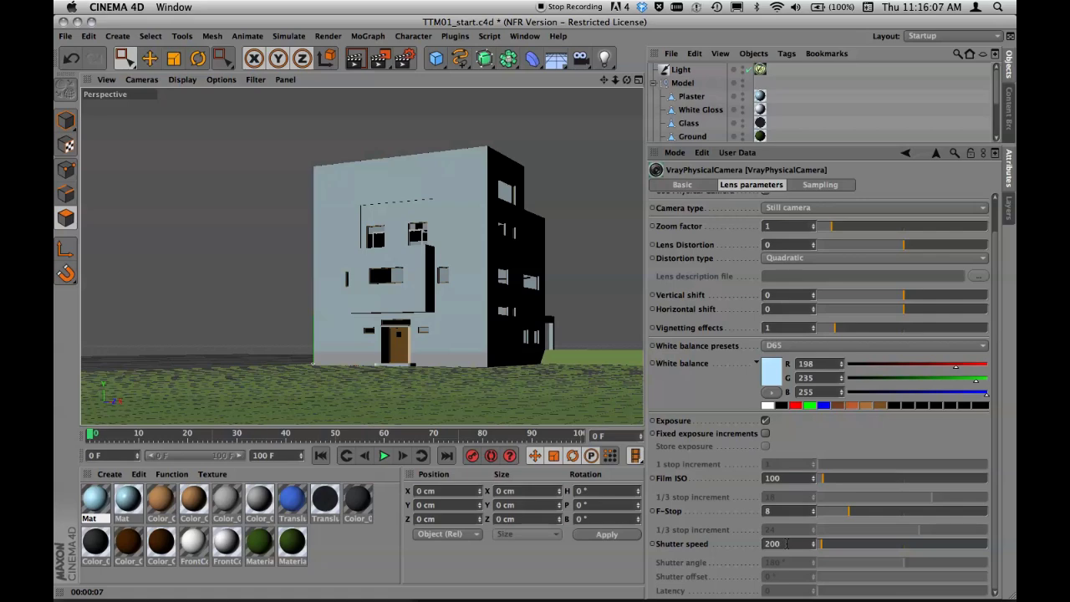
- Render the viewport, change the camera's F-Stop from 8 to 14, and re-render darker
key("super+r")
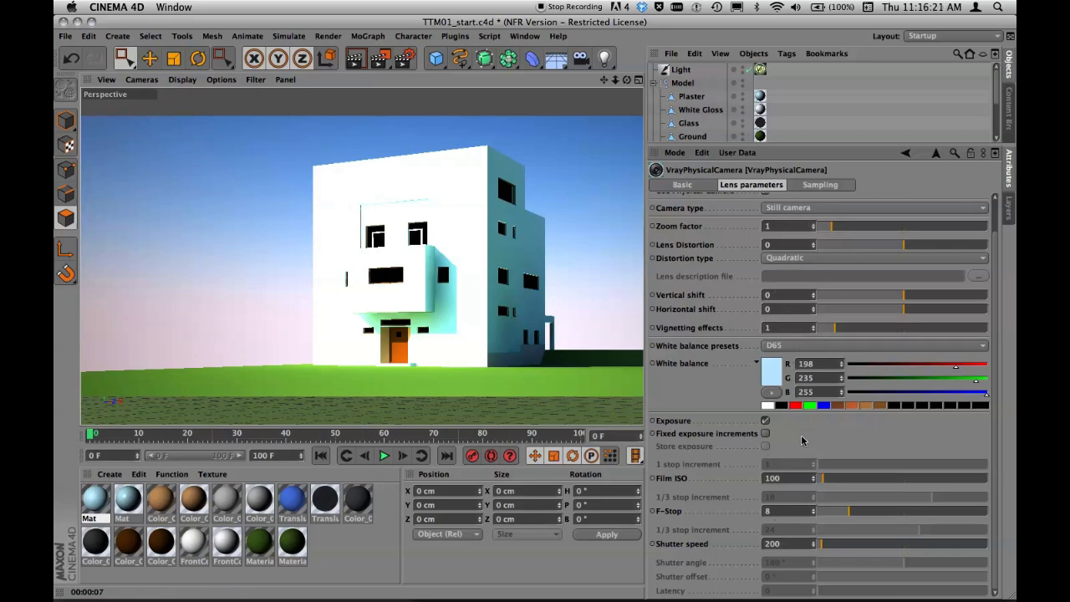
left_click_drag(806, 144, 820, 171)
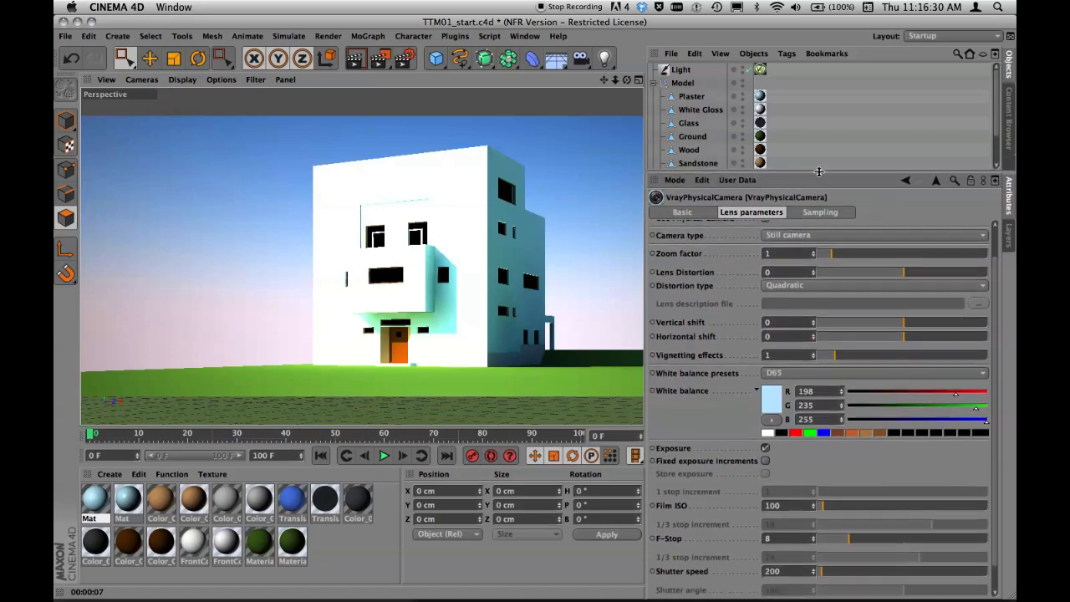
left_click(767, 538)
type("14")
key("Return")
key("ctrl+r")
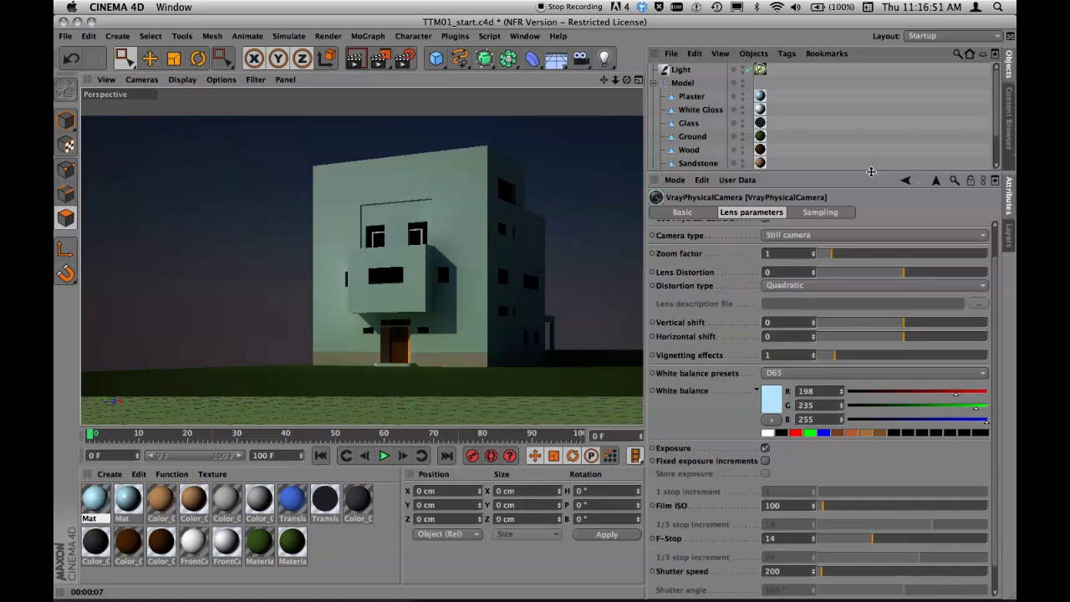
left_click_drag(873, 171, 875, 237)
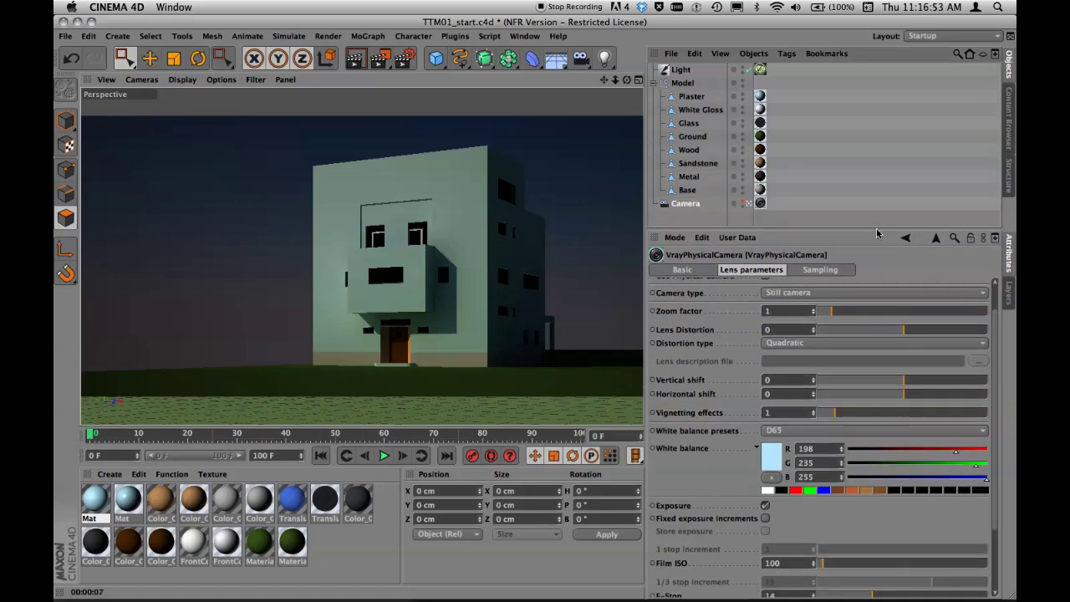
key("super+Tab")
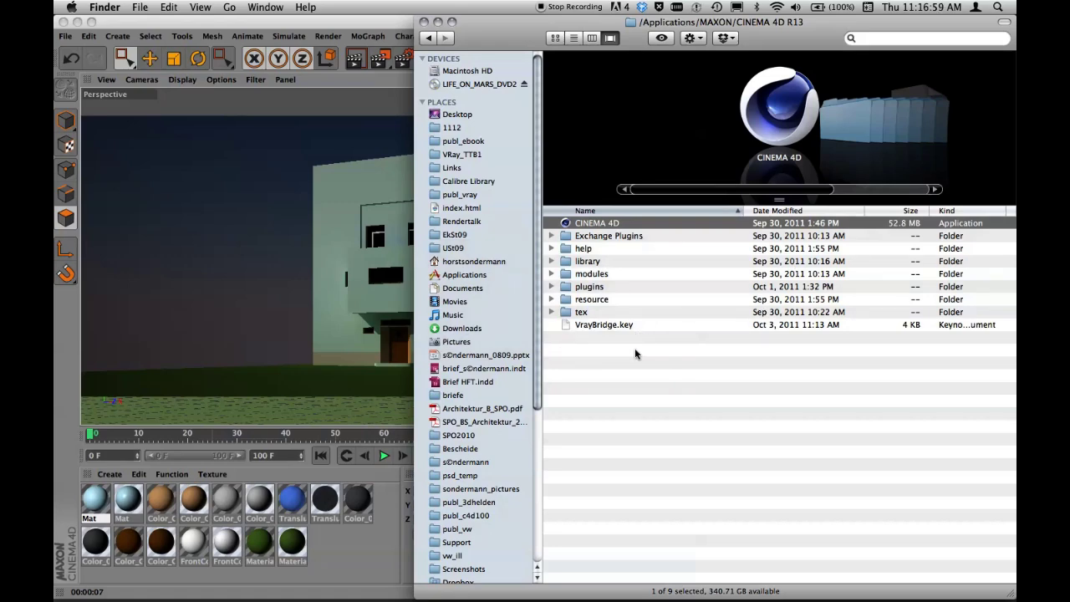
key("super+Tab")
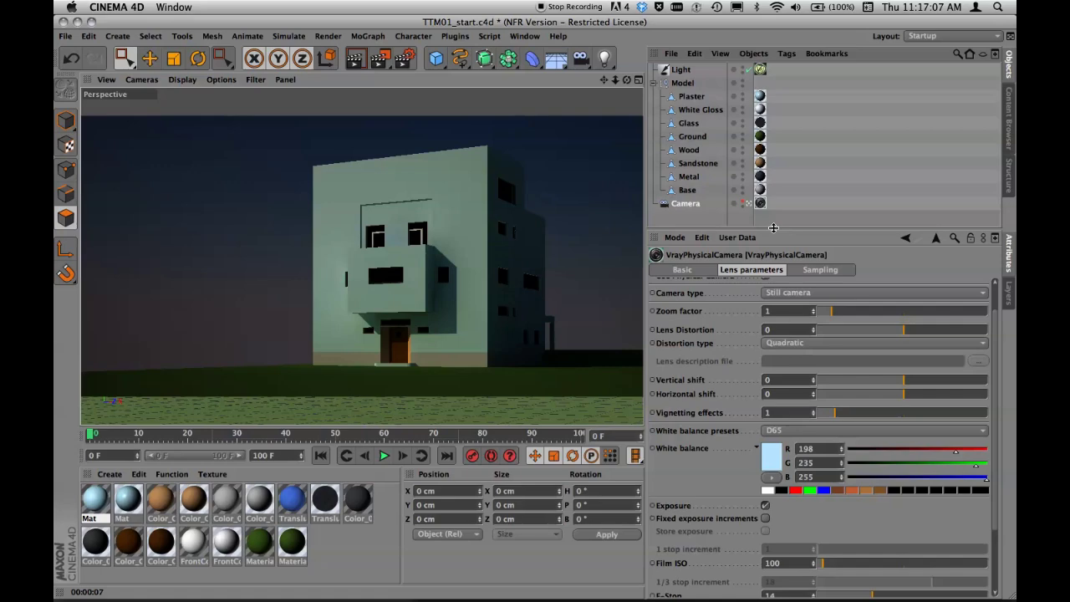
key("super+b")
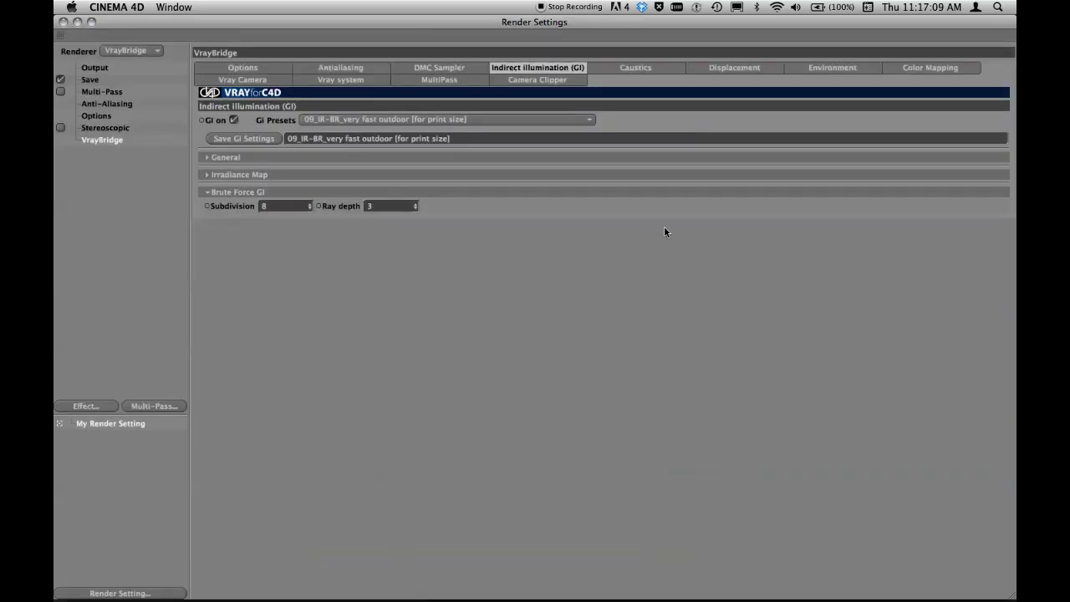
left_click(137, 49)
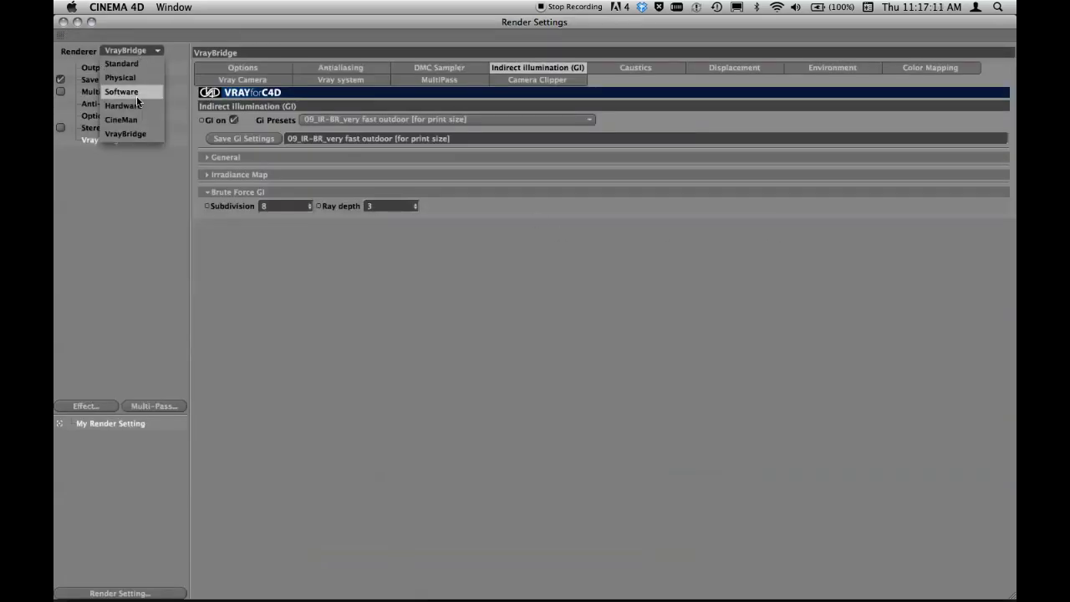
left_click(128, 49)
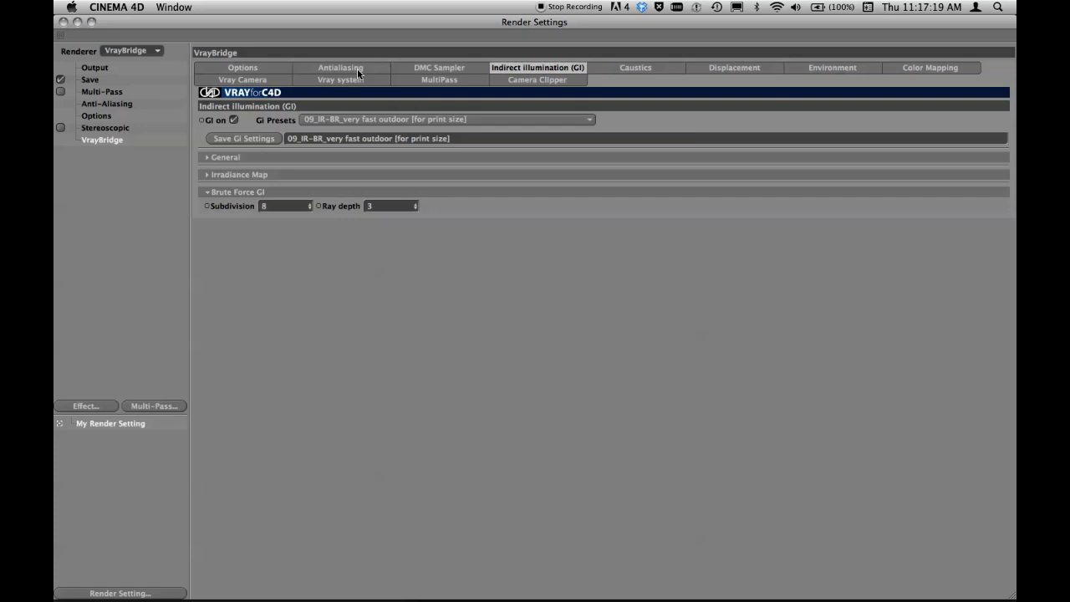
key("super+w")
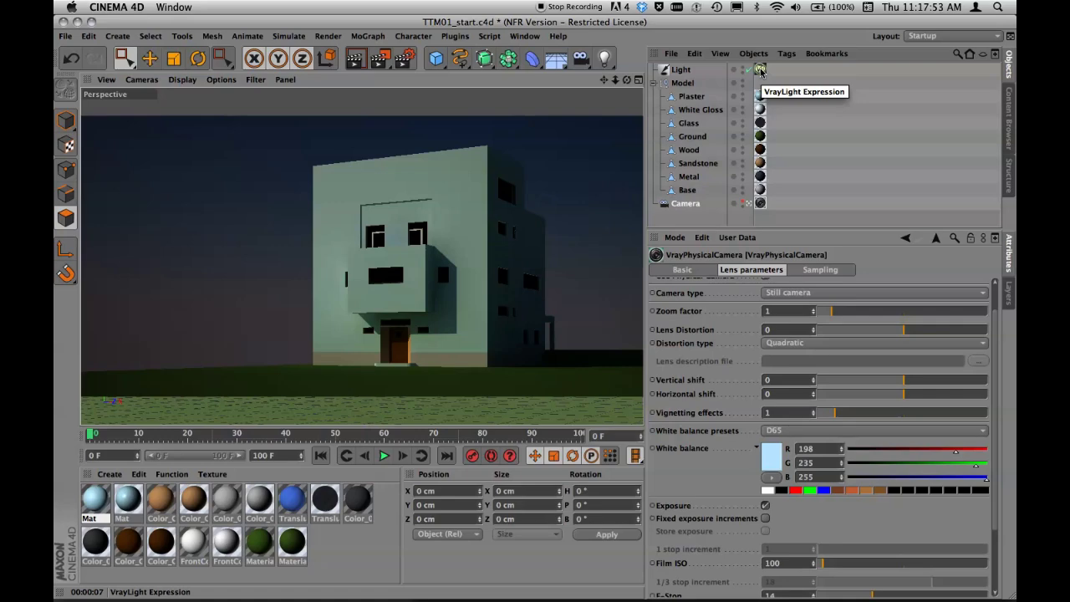
- Check the Light's VrayLight Sun light settings
left_click(760, 71)
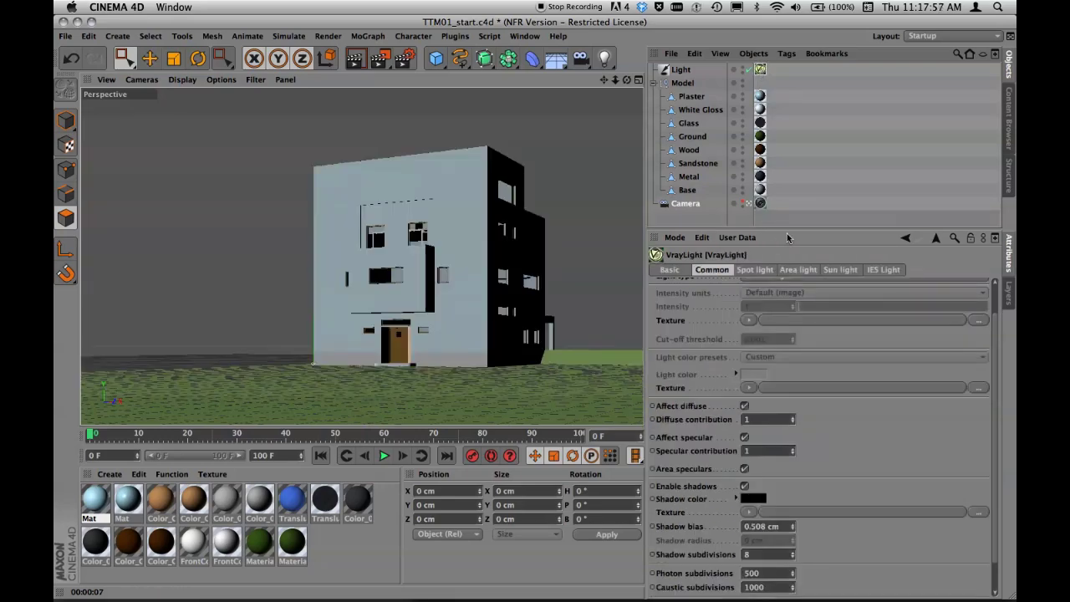
left_click_drag(802, 191, 780, 225)
left_click(826, 230)
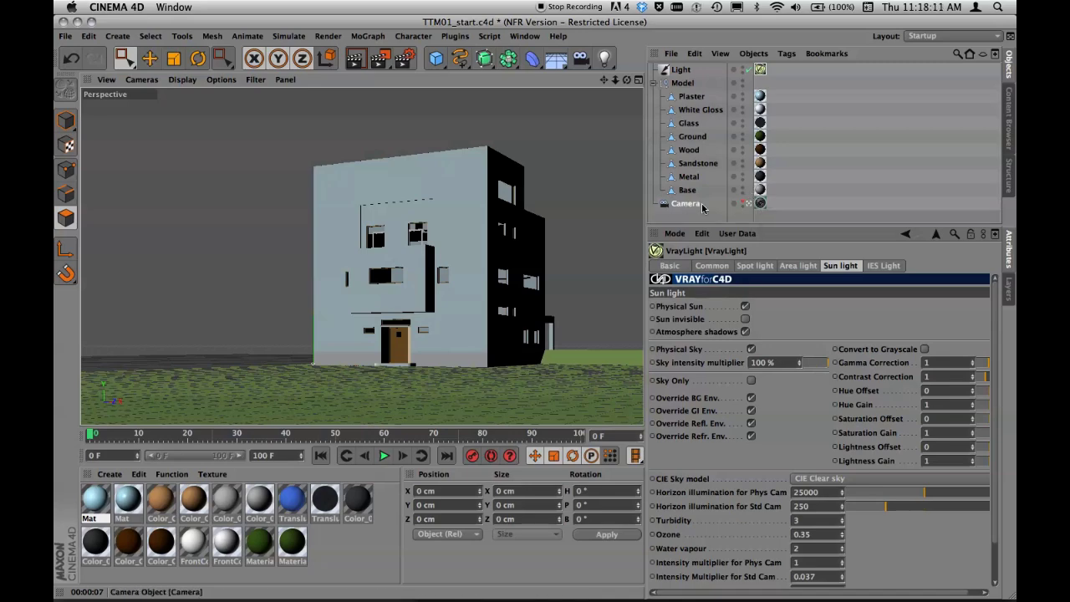
- Show the Camera's VrayPhysicalCamera lens parameters with Film ISO 100, F-Stop 14, shutter speed 200
left_click(761, 204)
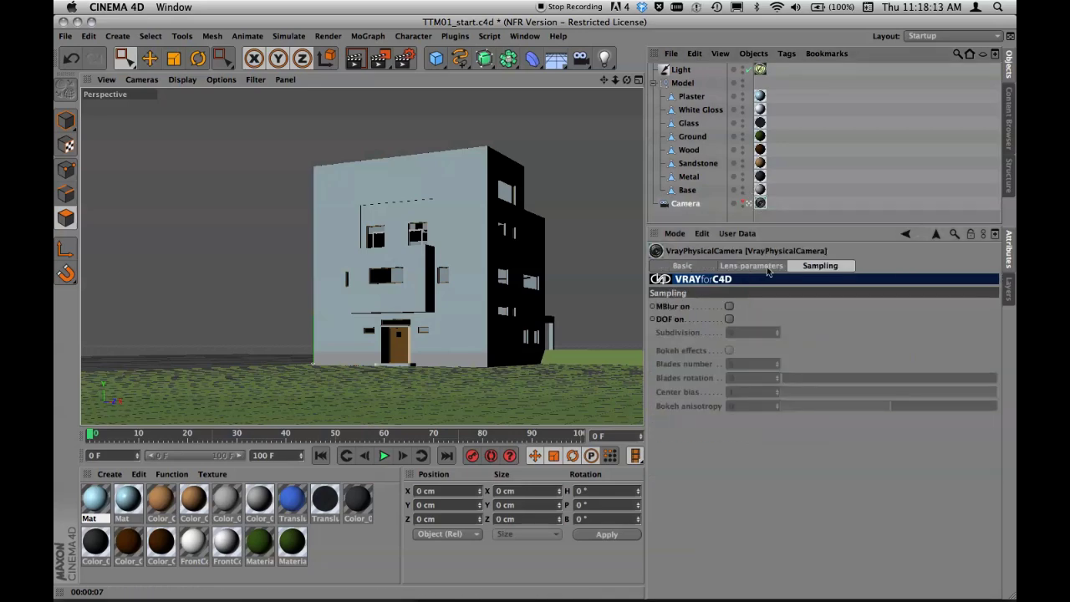
left_click(752, 266)
left_click_drag(786, 222, 798, 171)
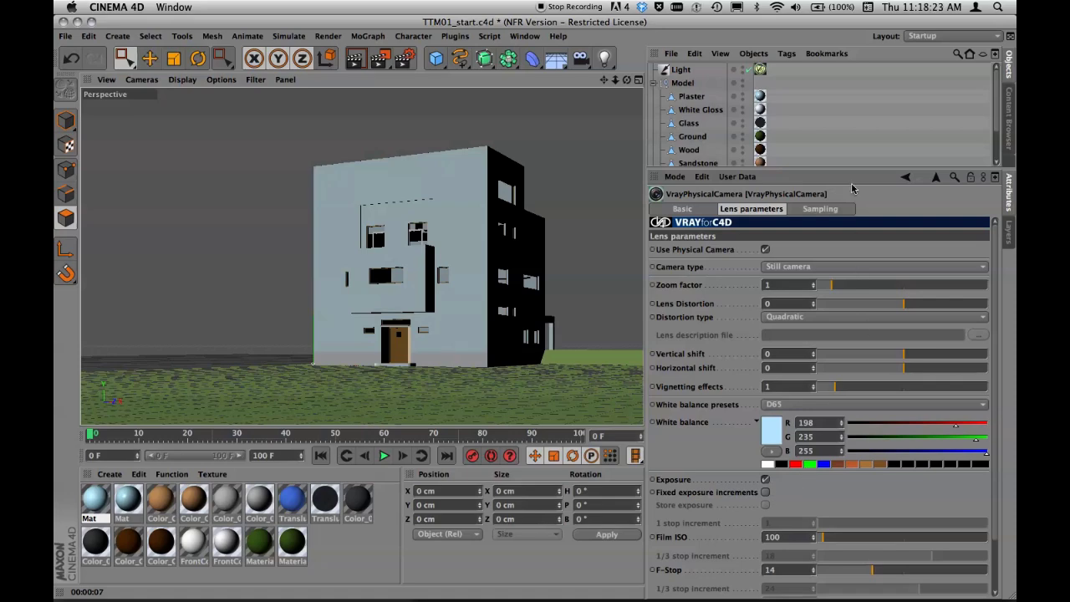
left_click_drag(855, 169, 857, 146)
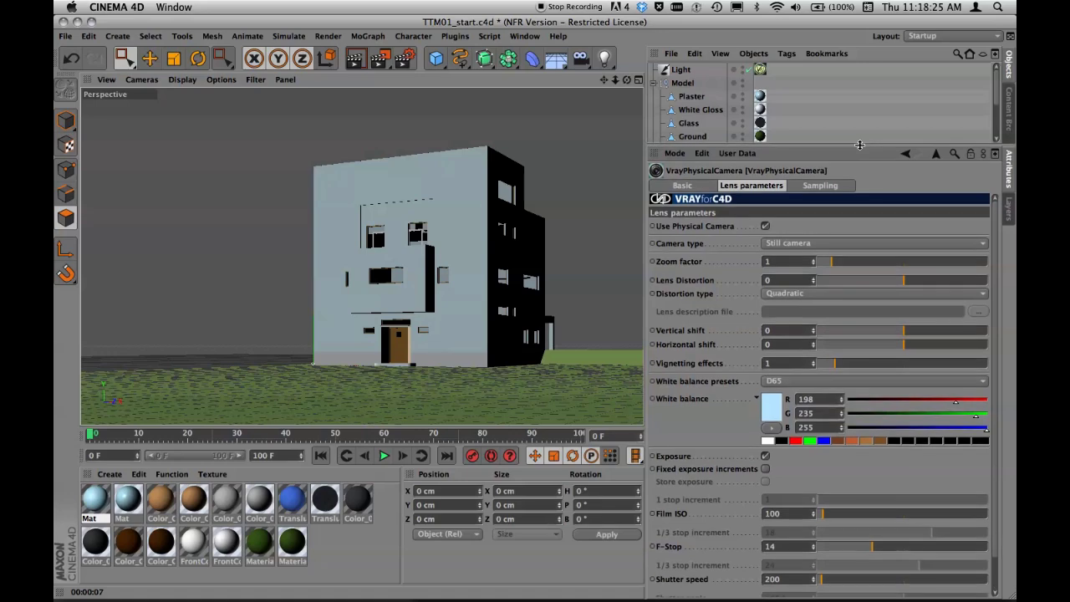